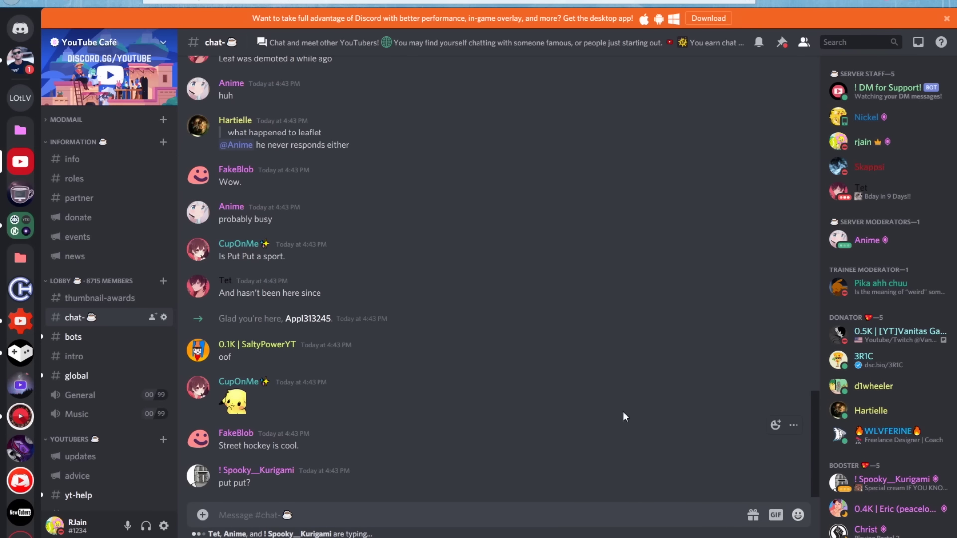
Step: View the full profile of the "! DM for Support!" bot from the server's member list, and close it
left_click(902, 98)
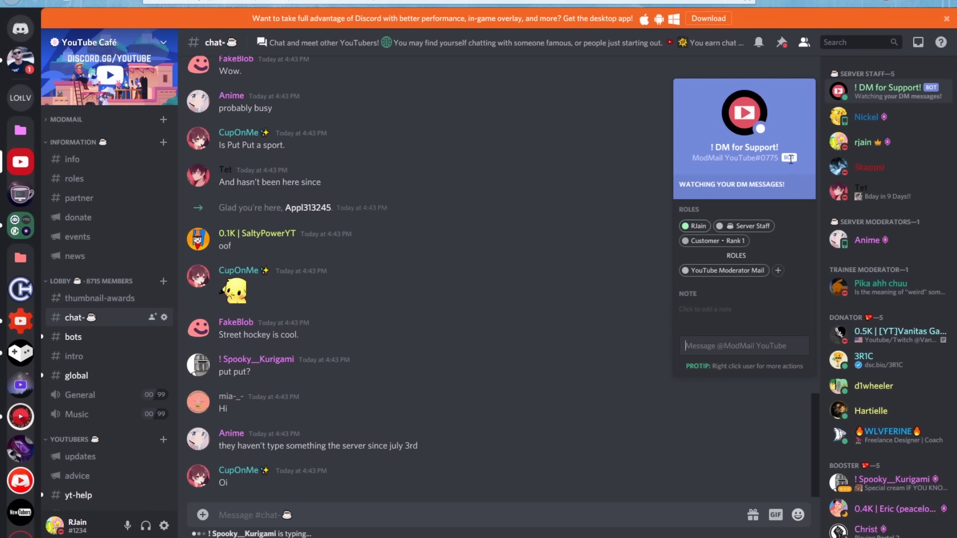
left_click(748, 114)
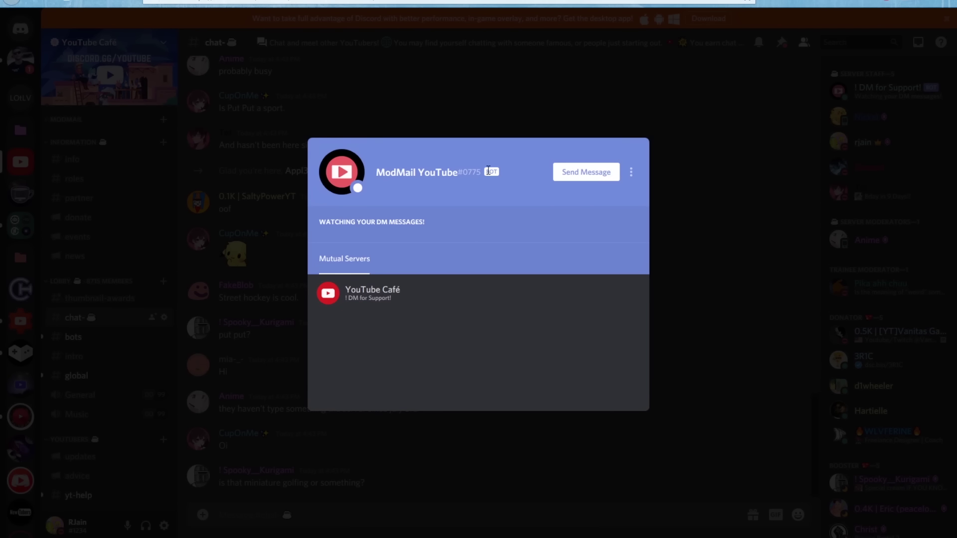
left_click(660, 180)
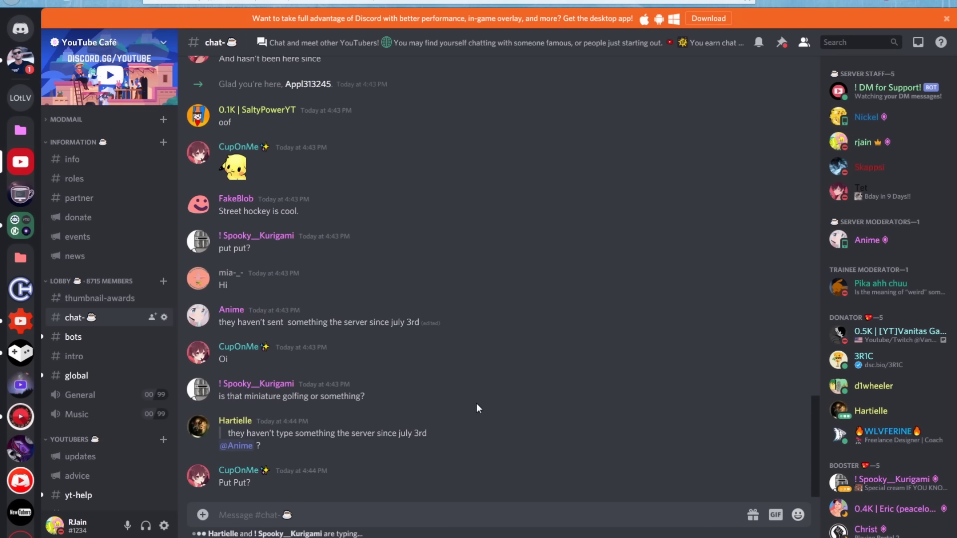
Step: Open the bots channel and look through the bot messages down to the newest ones
left_click(86, 338)
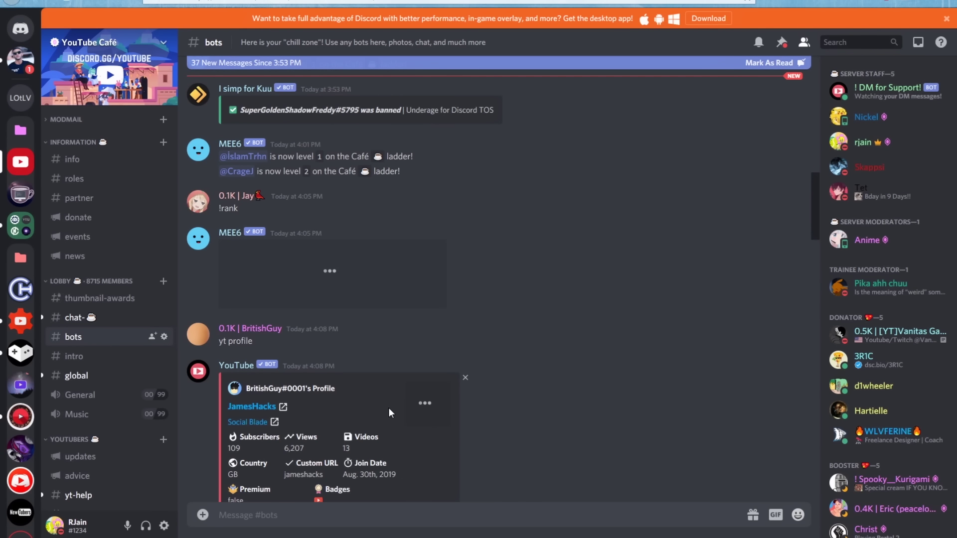
scroll(449, 436, "down", 15)
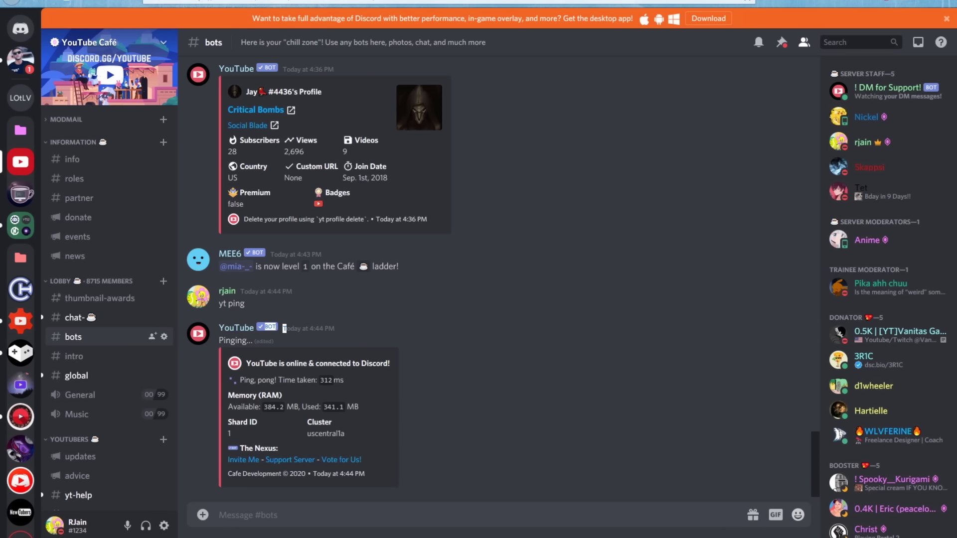
Step: Search the web for "discord developer portal" in a new browser tab and open the My Applications result
key("ctrl+t")
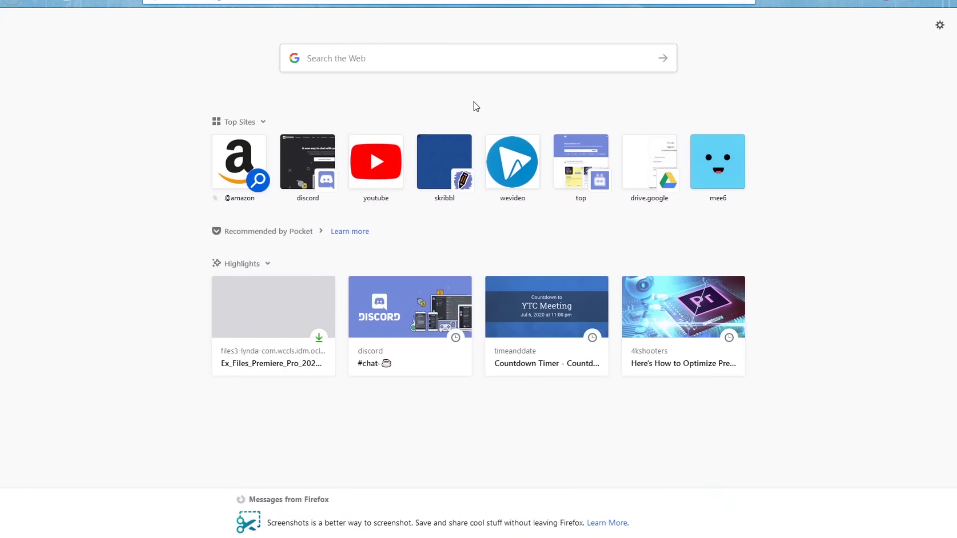
type("discord developer portal")
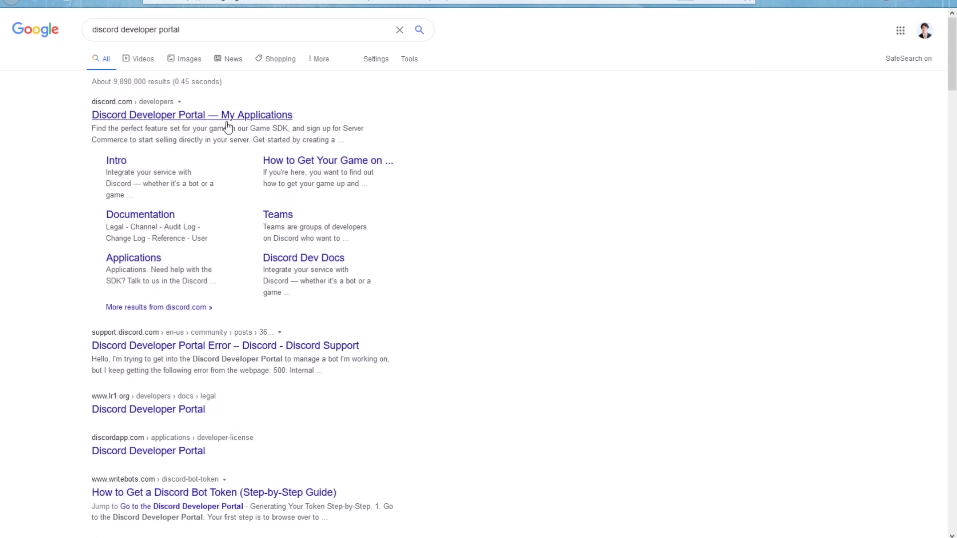
left_click(96, 114)
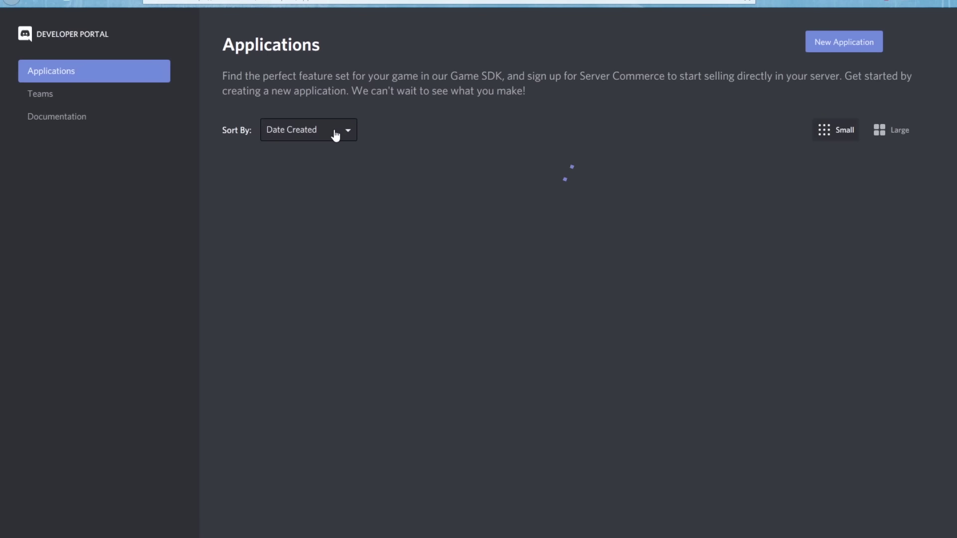
left_click_drag(205, 32, 378, 121)
left_click(474, 140)
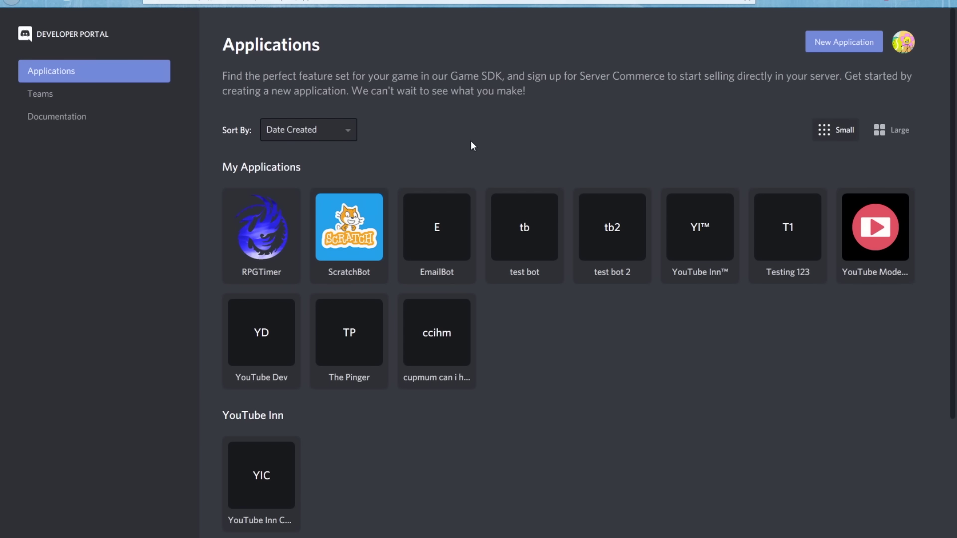
Step: Create a new application under the Personal team, named with the account's username followed by "Except Cooler"
scroll(524, 208, "down", 3)
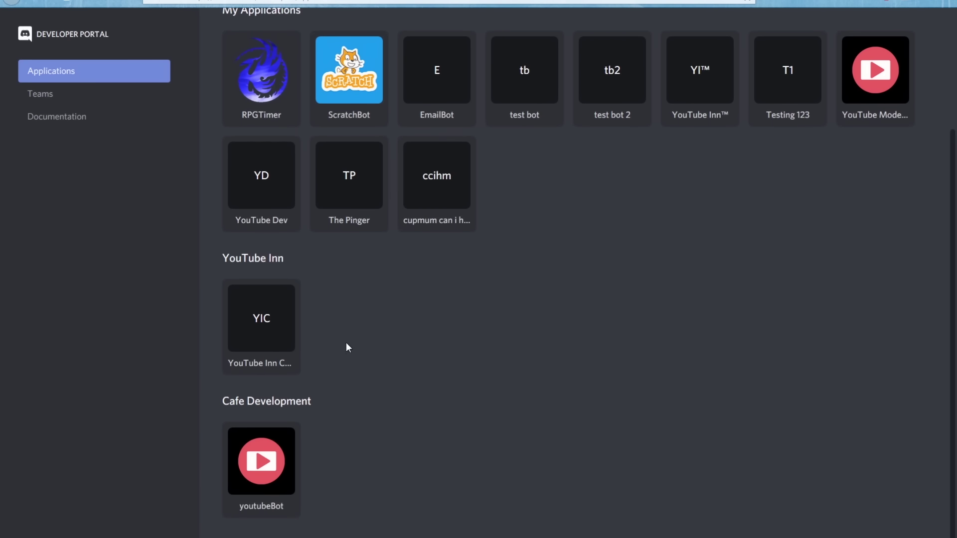
scroll(378, 414, "up", 3)
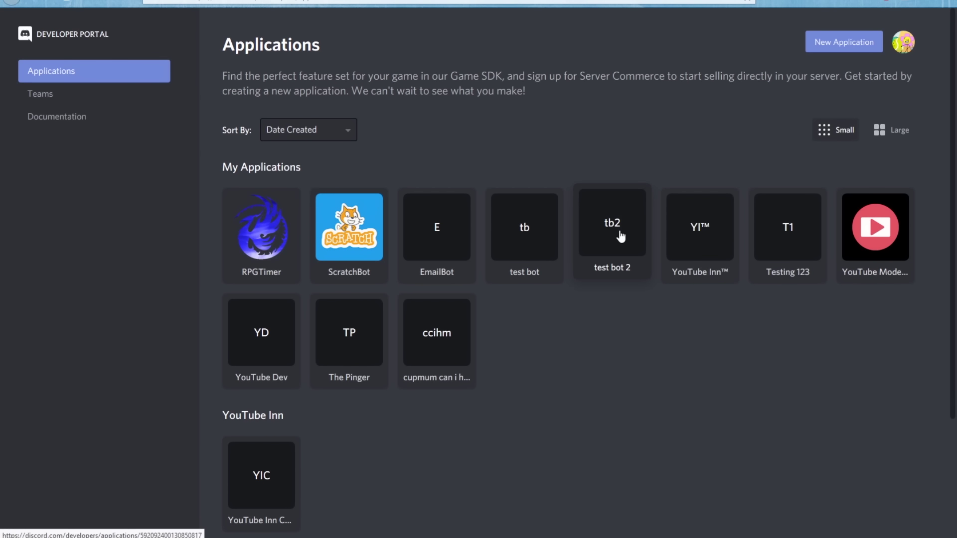
scroll(539, 186, "down", 3)
scroll(538, 186, "up", 3)
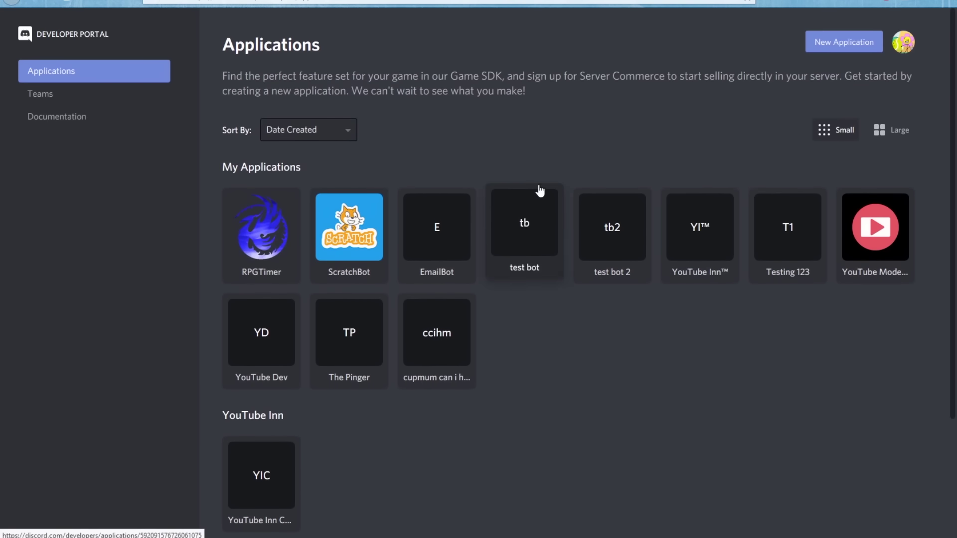
left_click(821, 55)
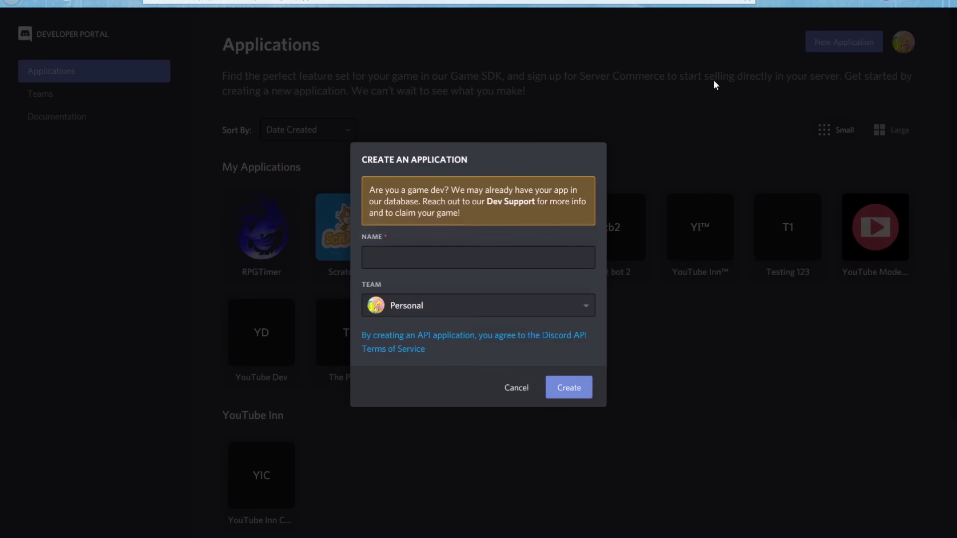
left_click(462, 254)
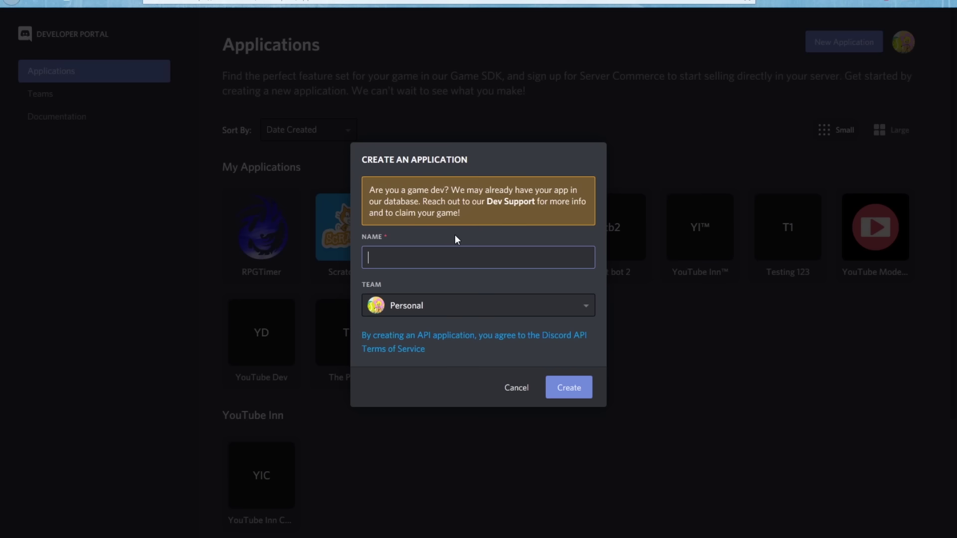
type("RJain Except Cooler")
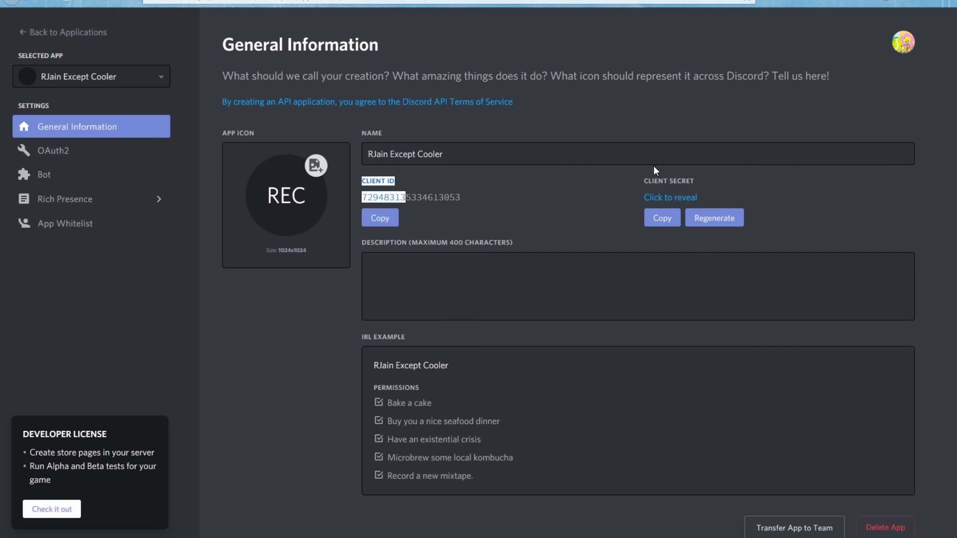
Step: Upload an image from the Pictures folder as the app icon and save the application's changes
left_click(273, 201)
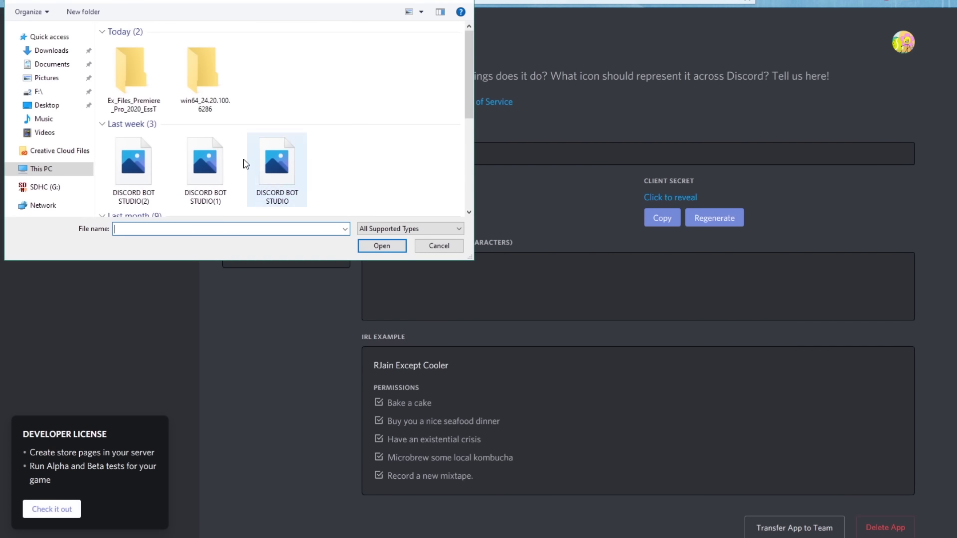
scroll(241, 134, "down", 1)
scroll(245, 137, "up", 1)
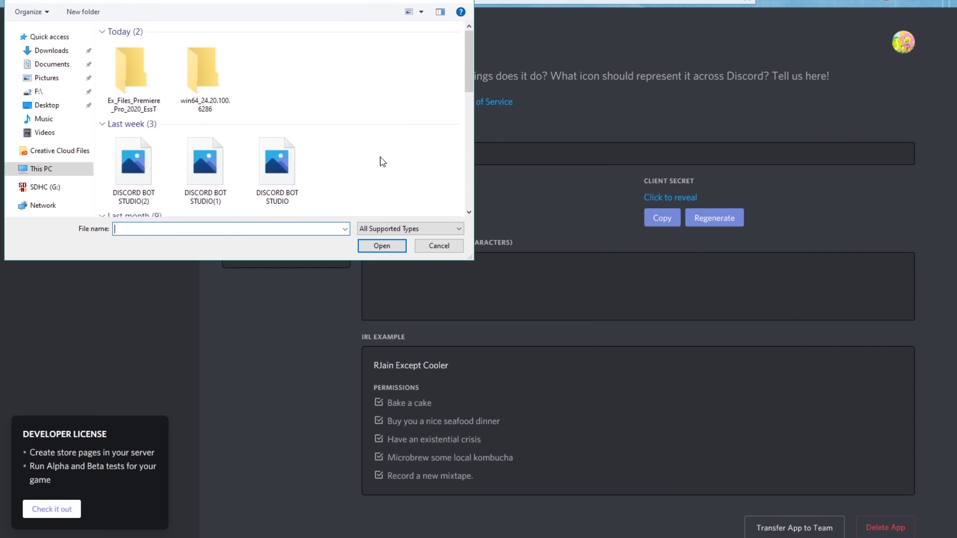
scroll(324, 155, "down", 2)
scroll(324, 155, "up", 2)
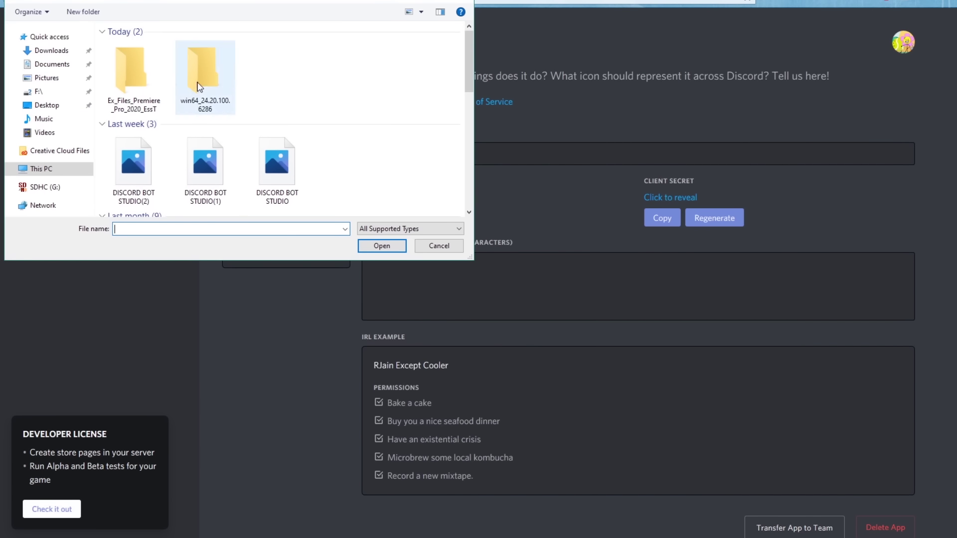
scroll(159, 114, "down", 2)
scroll(159, 113, "down", 3)
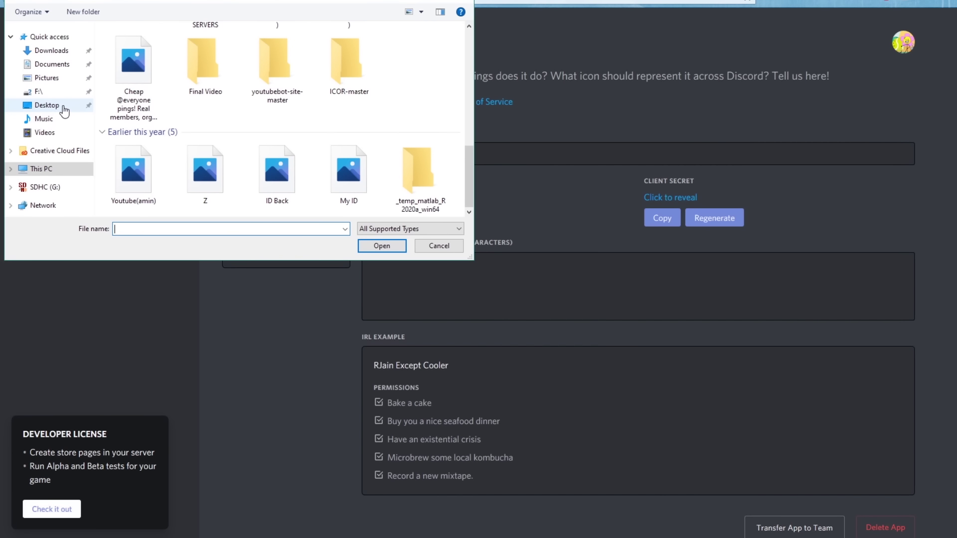
left_click(61, 104)
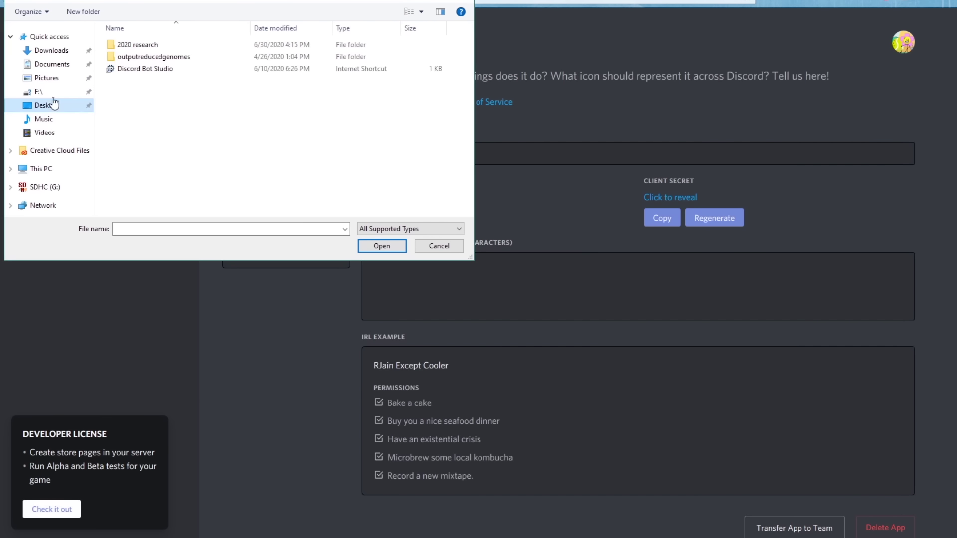
left_click(58, 79)
double_click(379, 55)
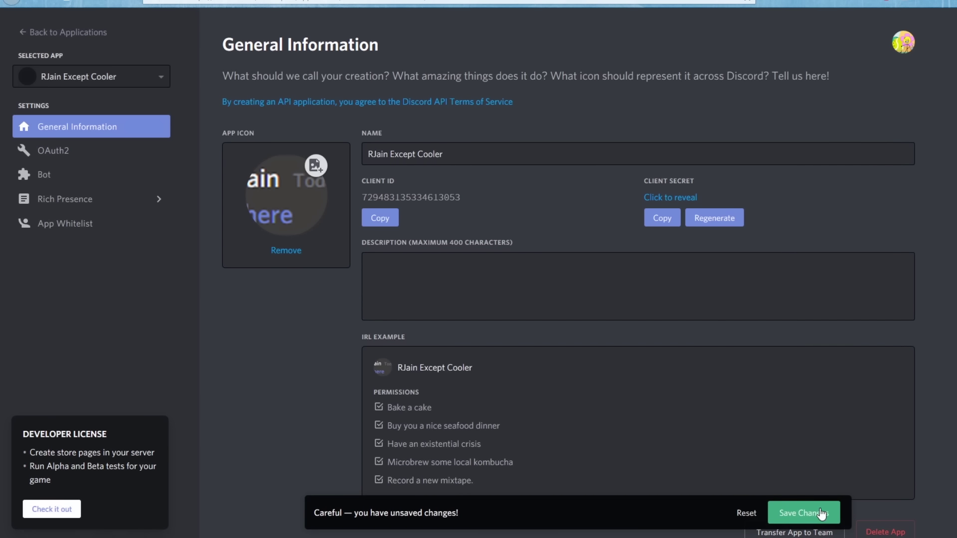
left_click(812, 514)
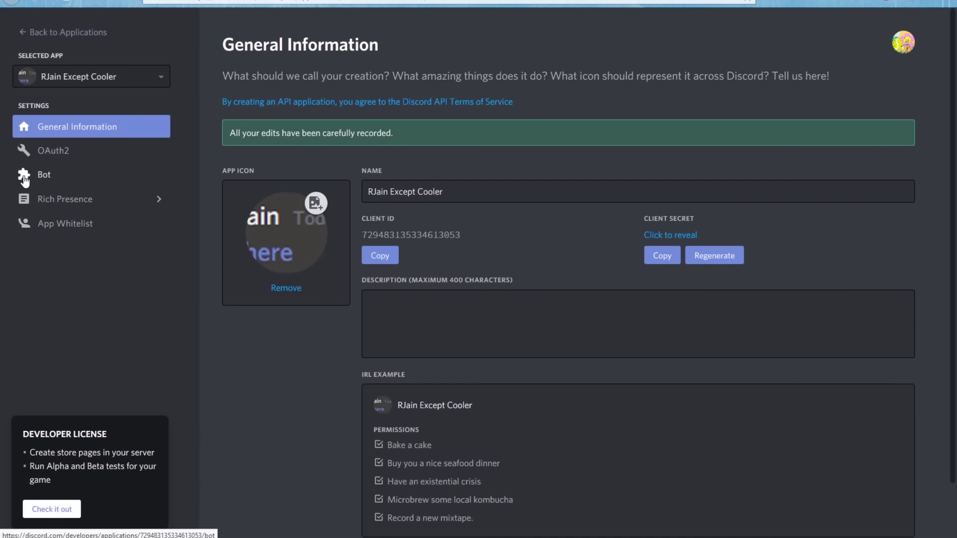
Step: Add a bot user to the application, confirm its creation, and review the Build-A-Bot settings
left_click(36, 185)
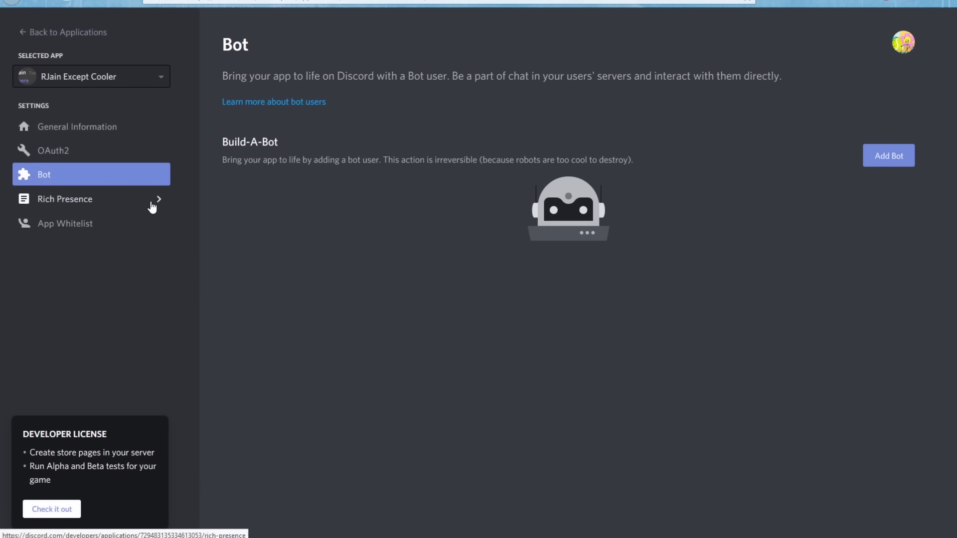
left_click(888, 158)
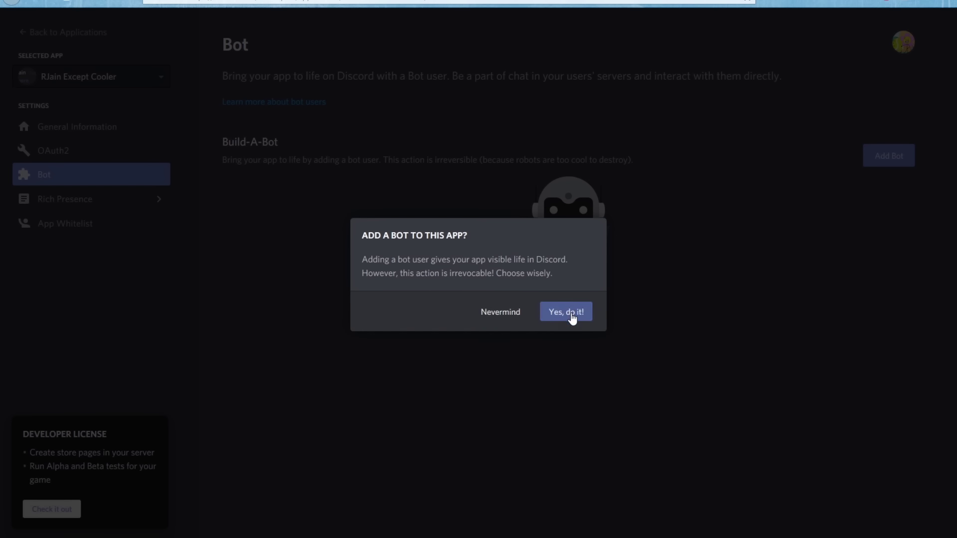
left_click(567, 315)
scroll(461, 259, "down", 3)
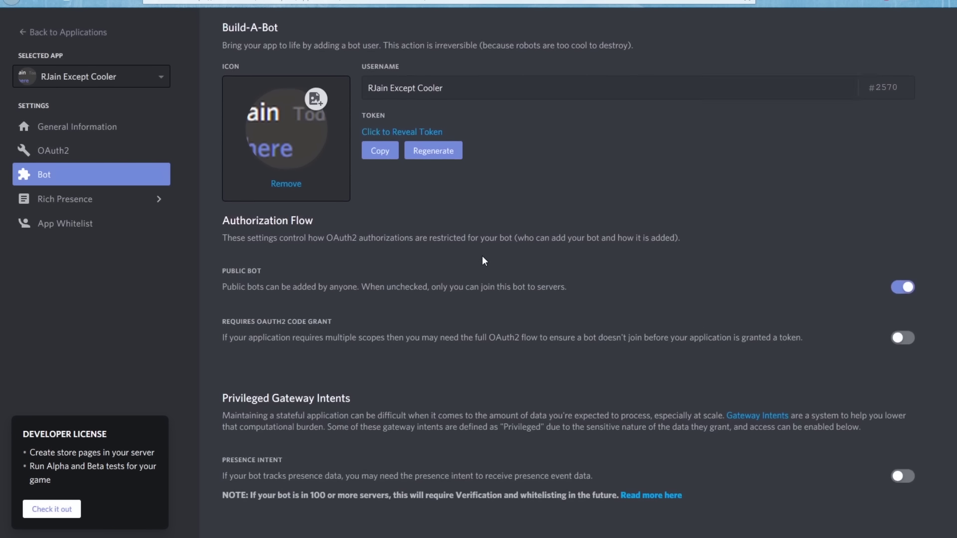
scroll(482, 256, "up", 3)
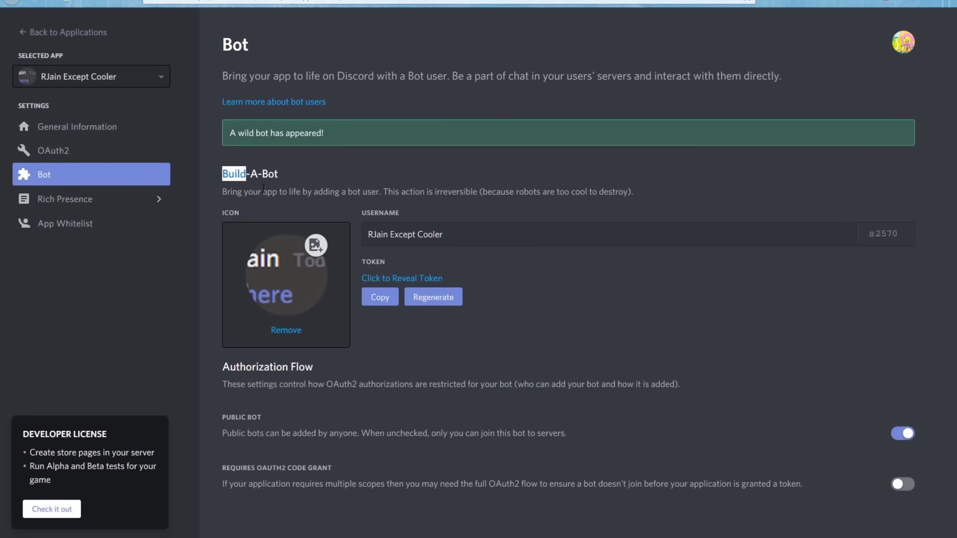
left_click_drag(263, 189, 317, 215)
double_click(369, 262)
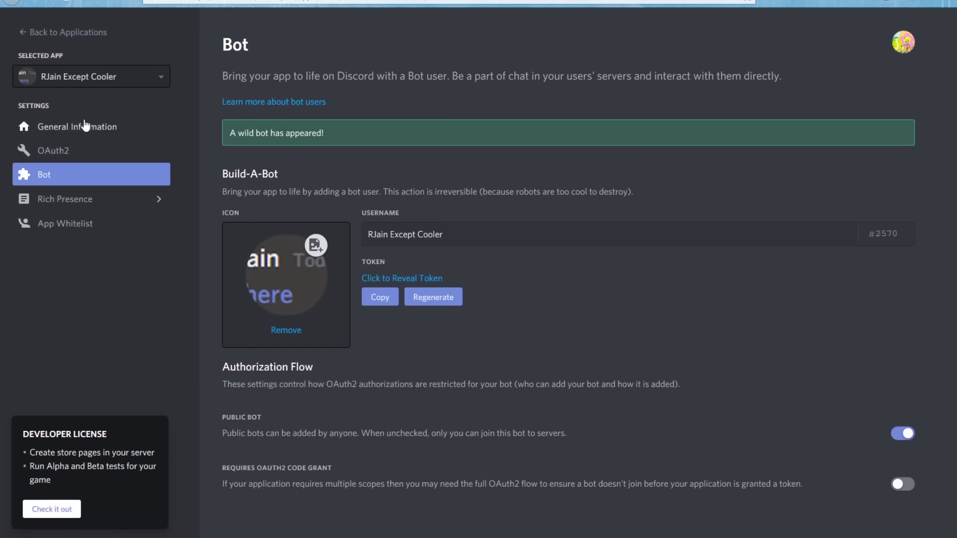
Step: Copy the application's client ID from its general information
left_click(29, 127)
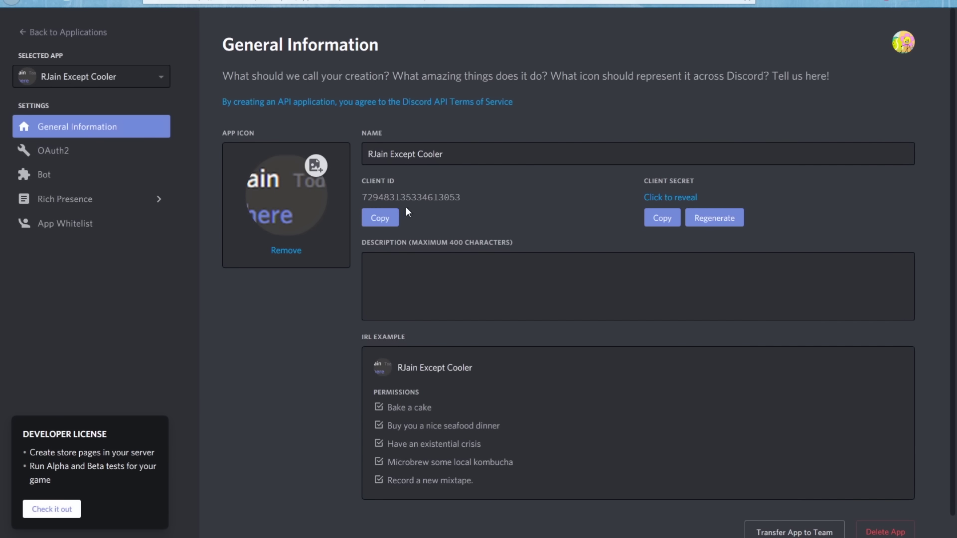
left_click_drag(360, 197, 456, 199)
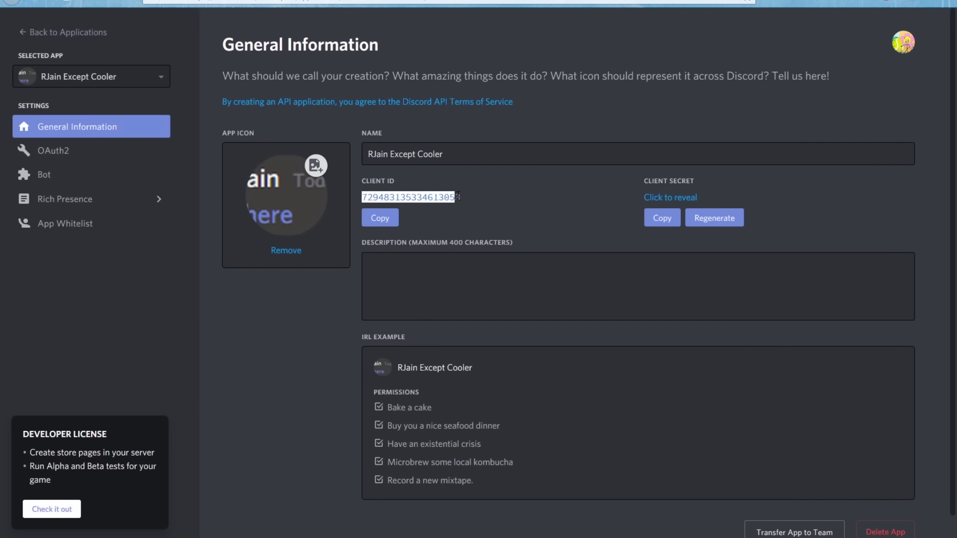
left_click(465, 199)
left_click(379, 217)
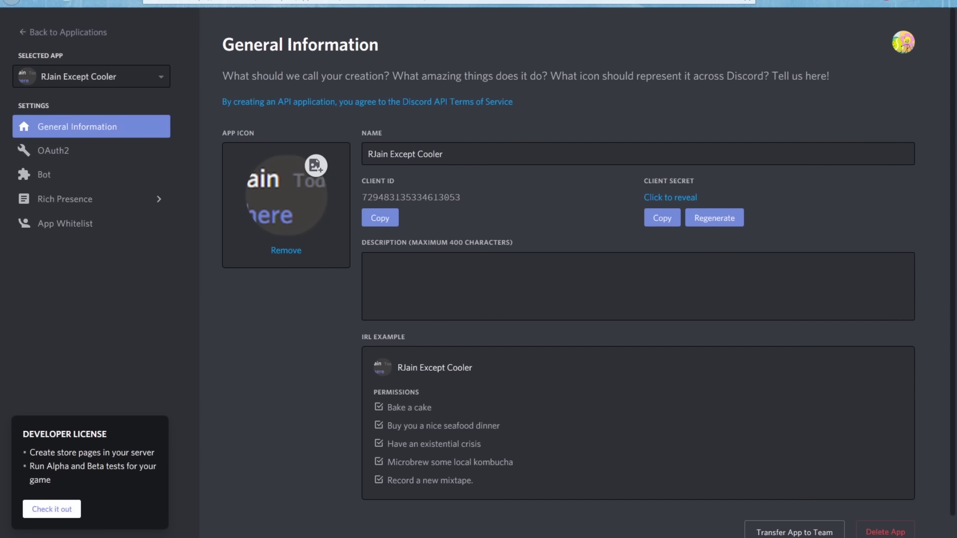
Step: Search the web for "invite a bot" in a new browser tab and open the "Invite Bot - Discord" authorization result
key("ctrl+t")
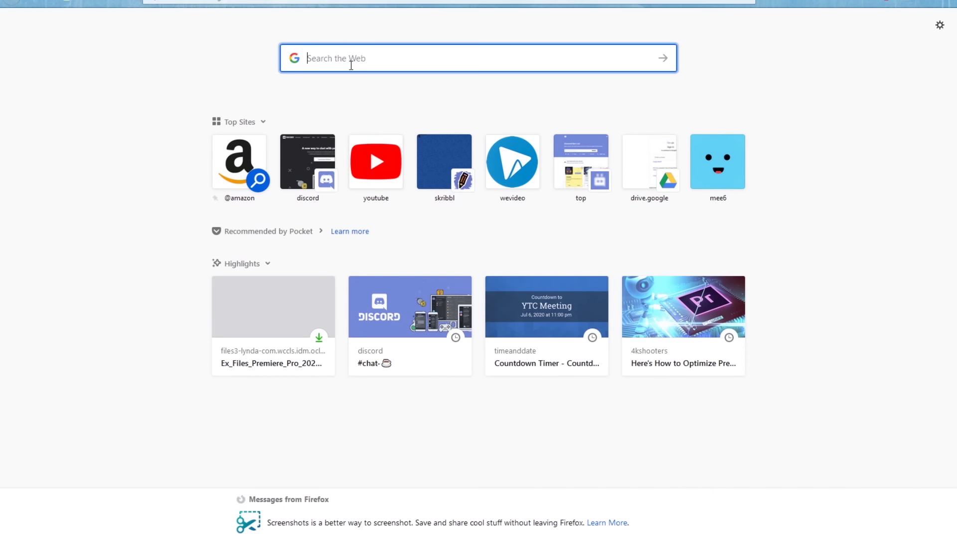
type("invite a bot")
key("Return")
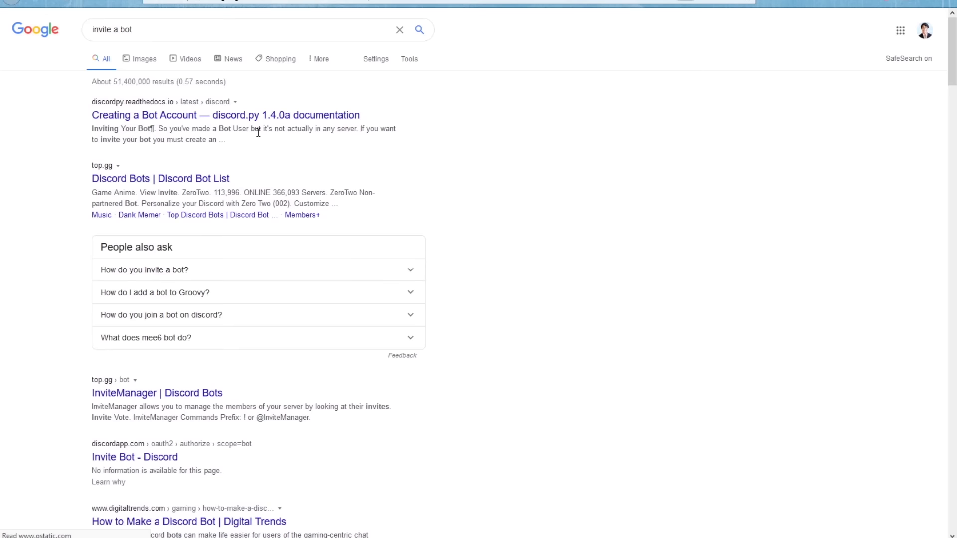
scroll(257, 149, "down", 5)
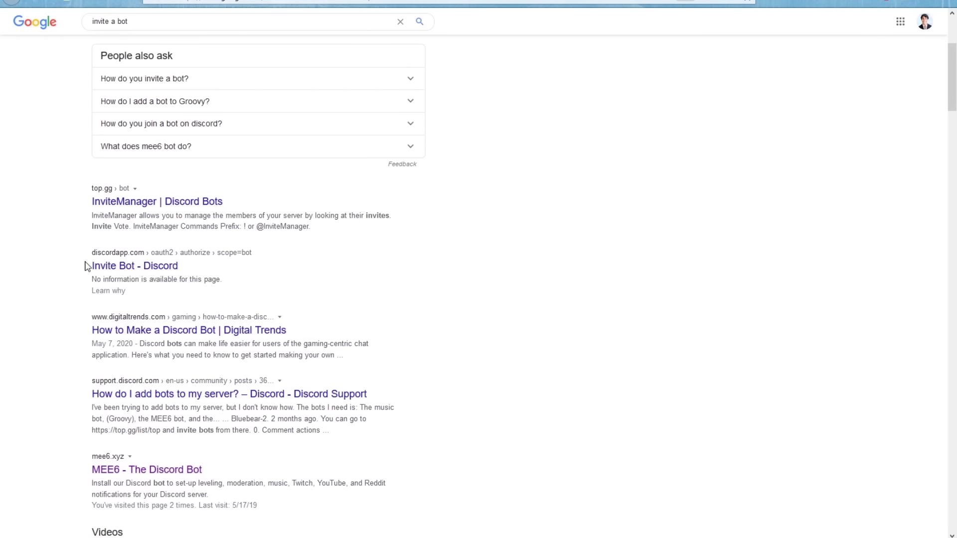
left_click_drag(85, 261, 124, 265)
left_click(193, 275)
left_click_drag(94, 256, 111, 255)
left_click(126, 263)
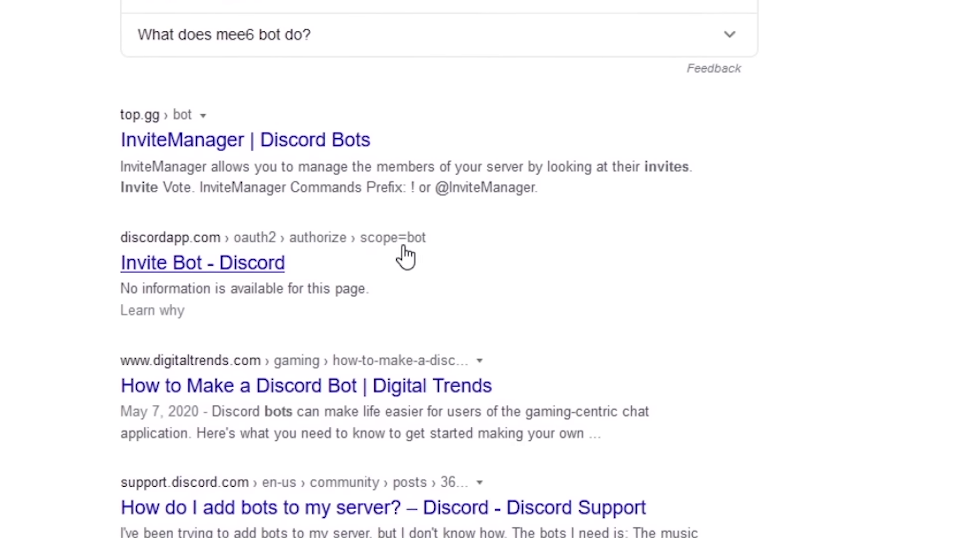
left_click(204, 270)
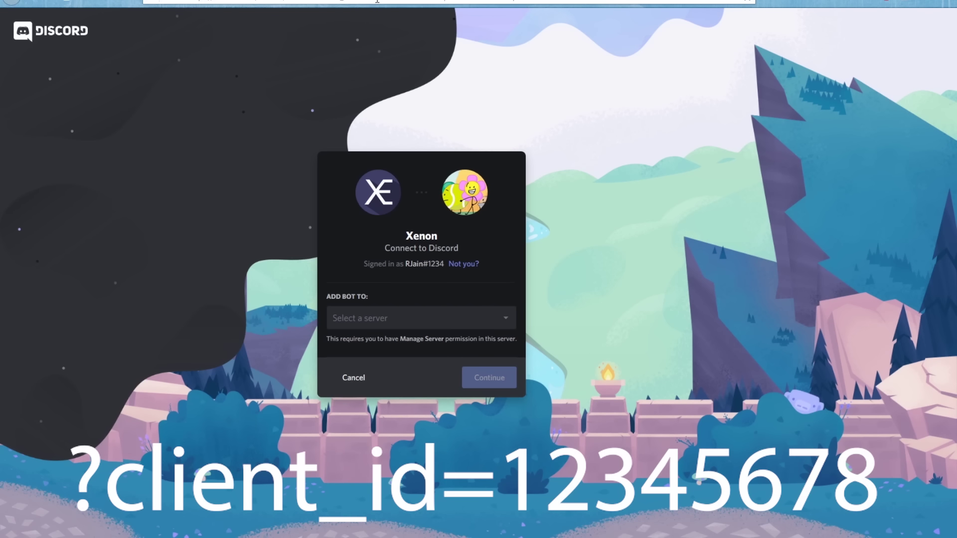
Step: Replace the client ID in the invite page's address with the copied one and load the new bot's authorization page
double_click(377, 1)
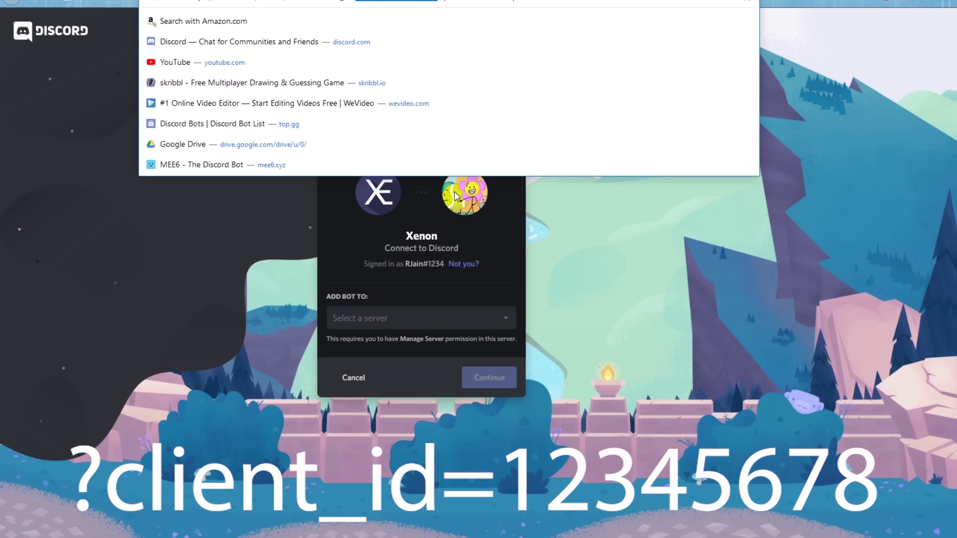
left_click(439, 228)
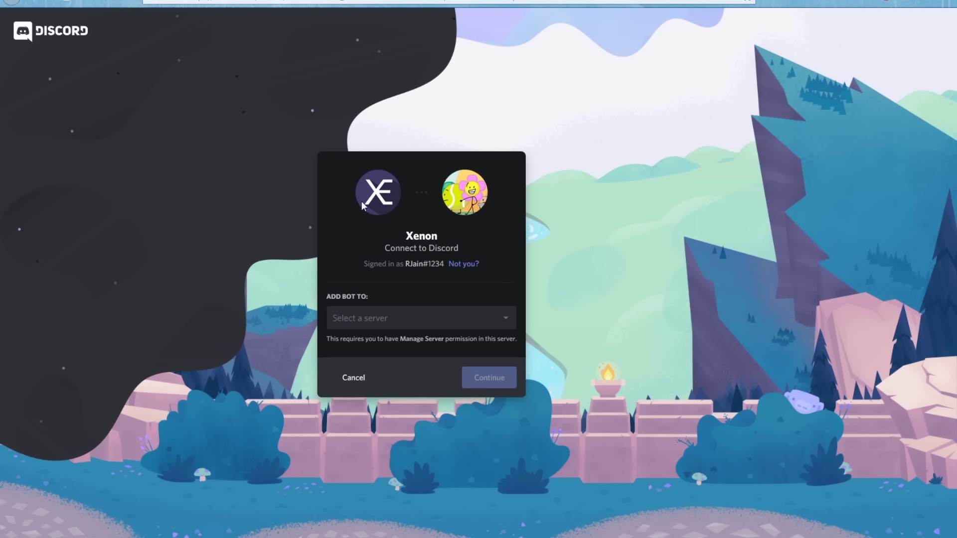
double_click(417, 1)
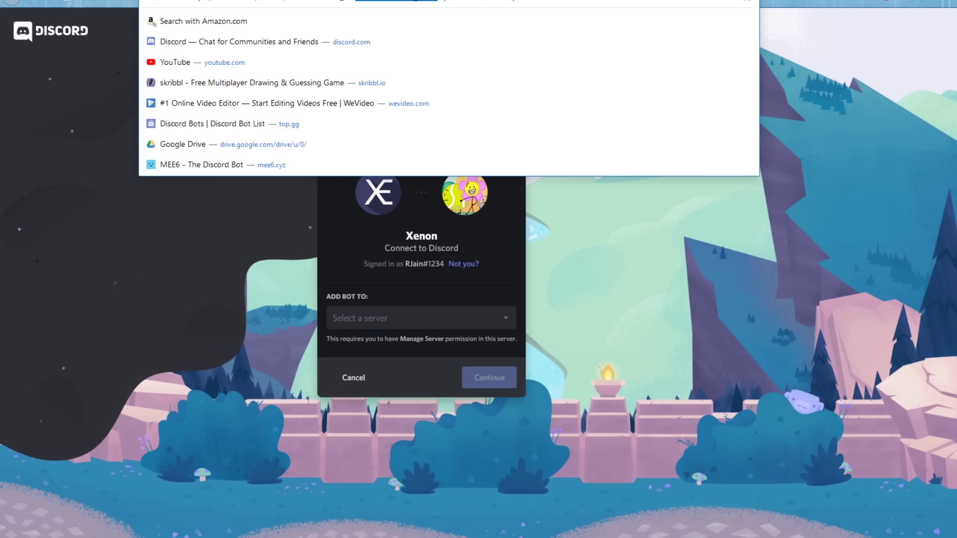
key("ctrl+v")
key("Return")
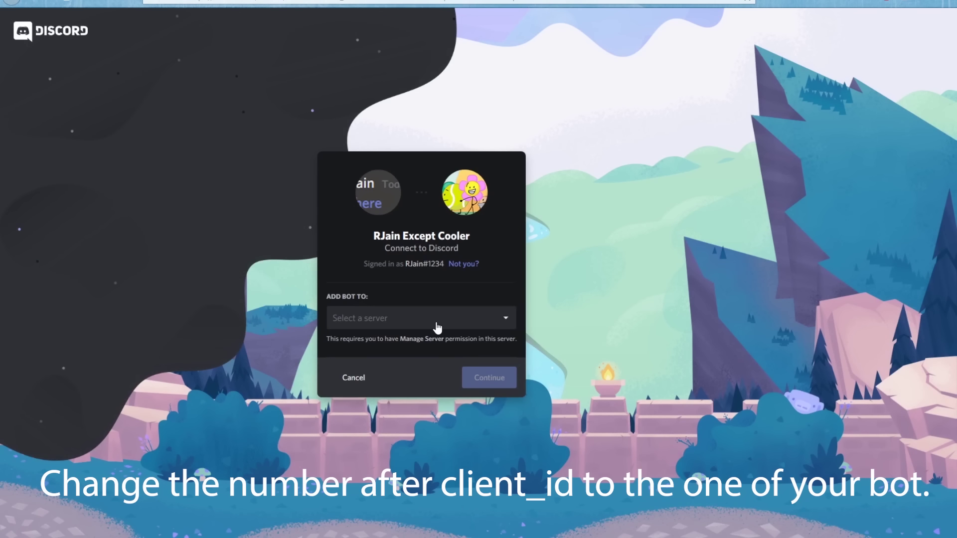
Step: Choose YouTube Café as the server to add the bot to and authorize it with the Administrator permission
left_click(437, 328)
scroll(452, 377, "down", 2)
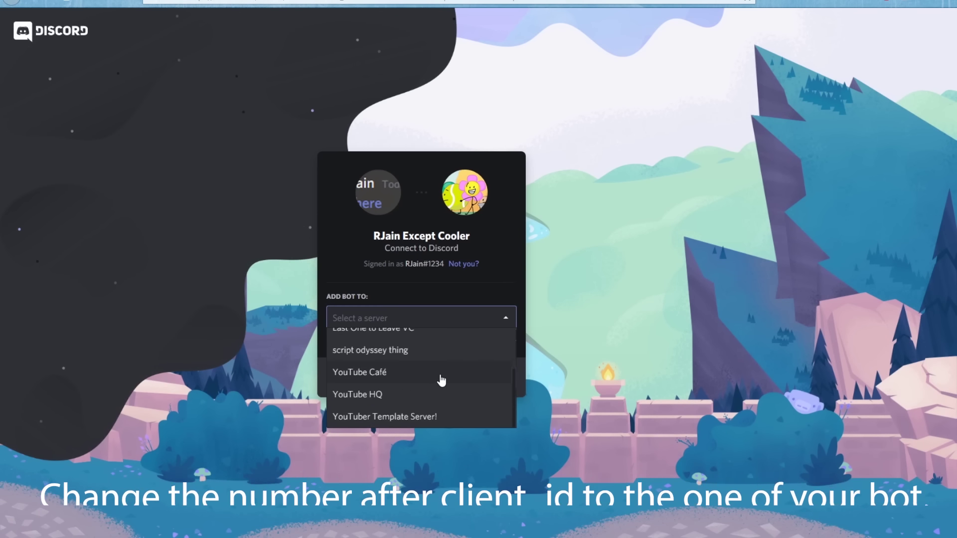
left_click(441, 381)
left_click(488, 383)
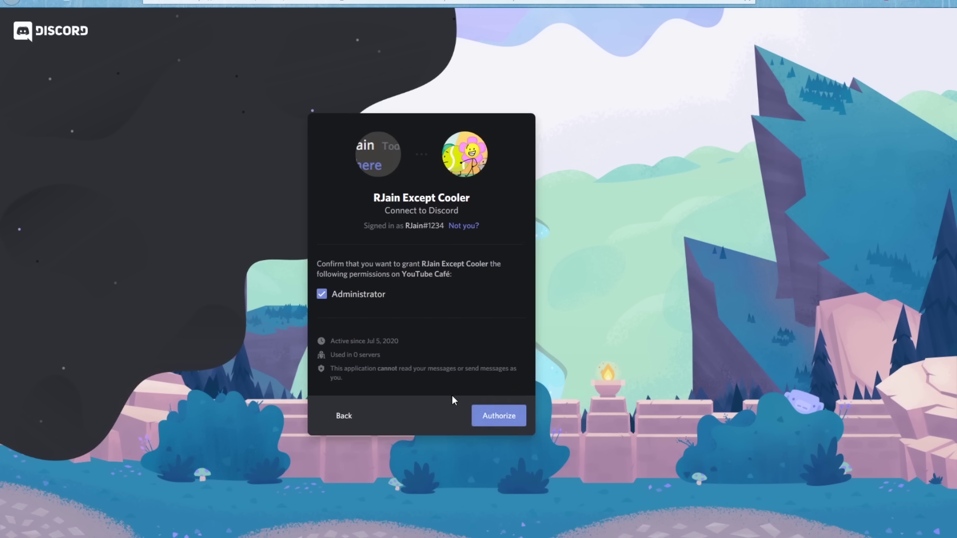
left_click(496, 415)
Step: Complete the reCAPTCHA by marking all the images that contain a bus
left_click(402, 350)
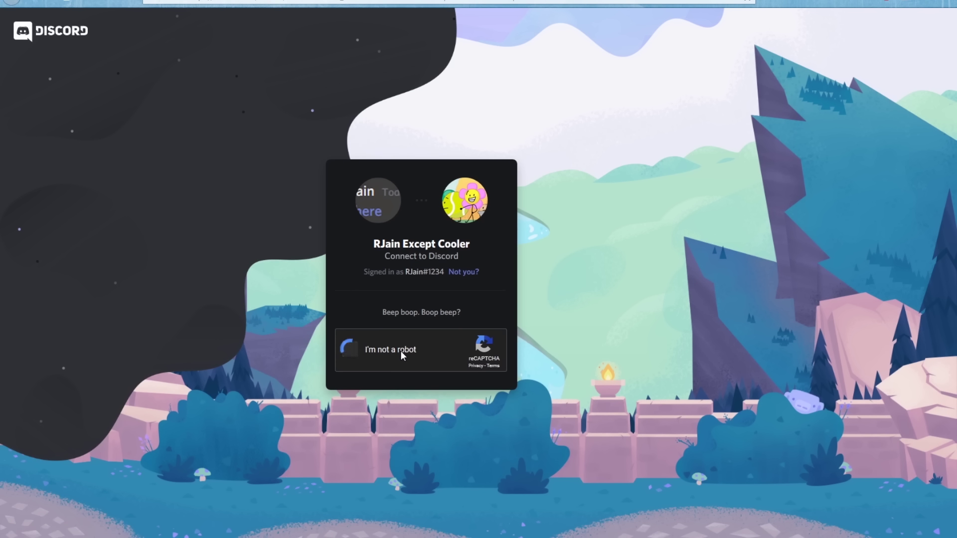
left_click(471, 369)
left_click(419, 429)
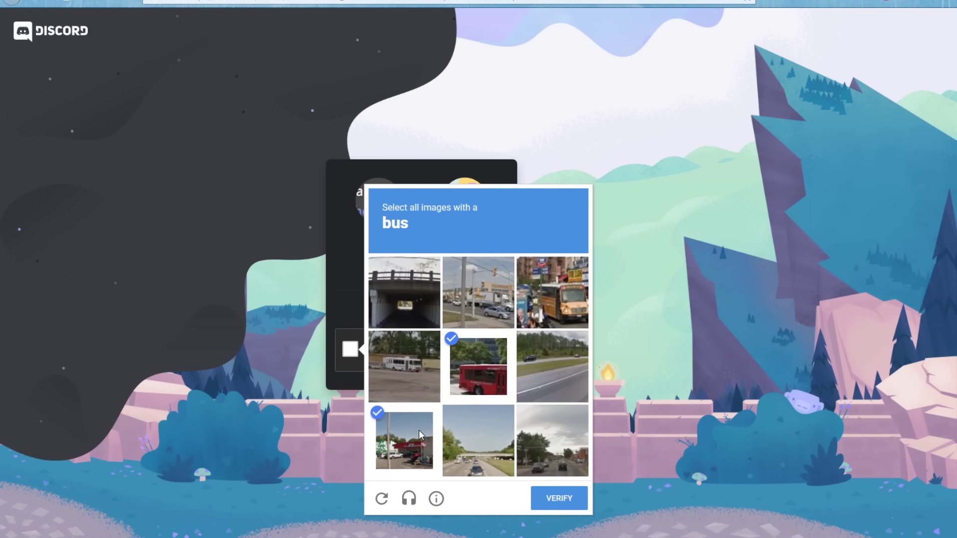
left_click(419, 429)
left_click(548, 294)
left_click(385, 389)
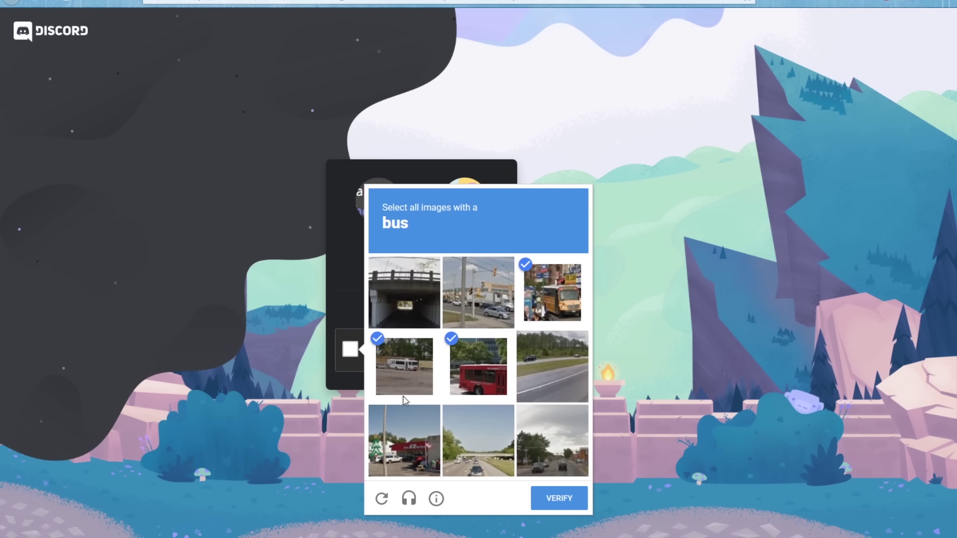
left_click(340, 382)
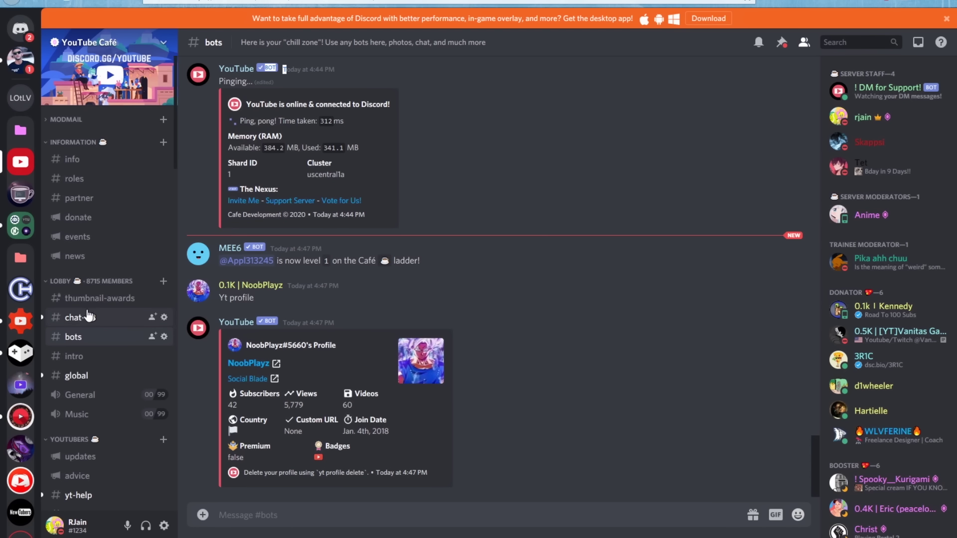
Step: Check the chat channel of YouTube Café for the bot's join message and view the bot's profile
key("alt+Up")
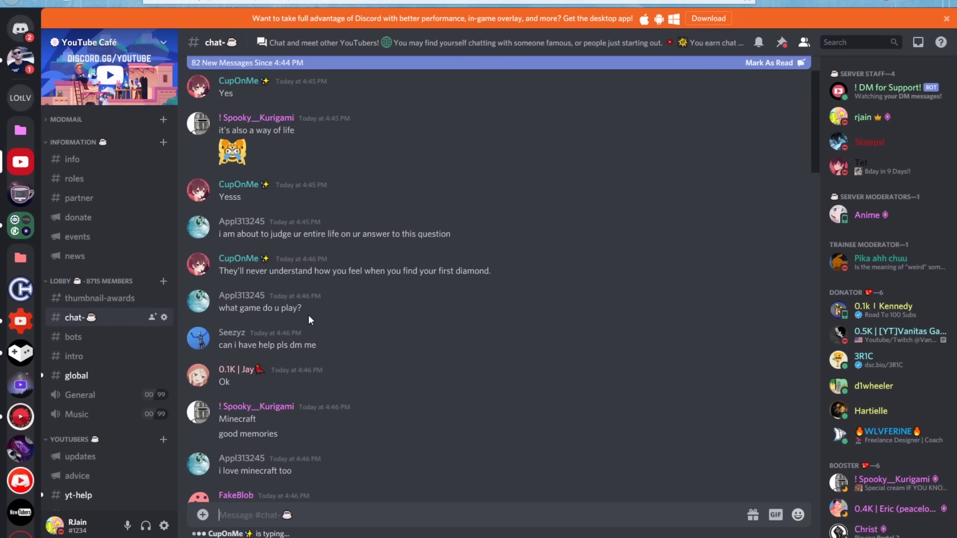
scroll(251, 378, "down", 10)
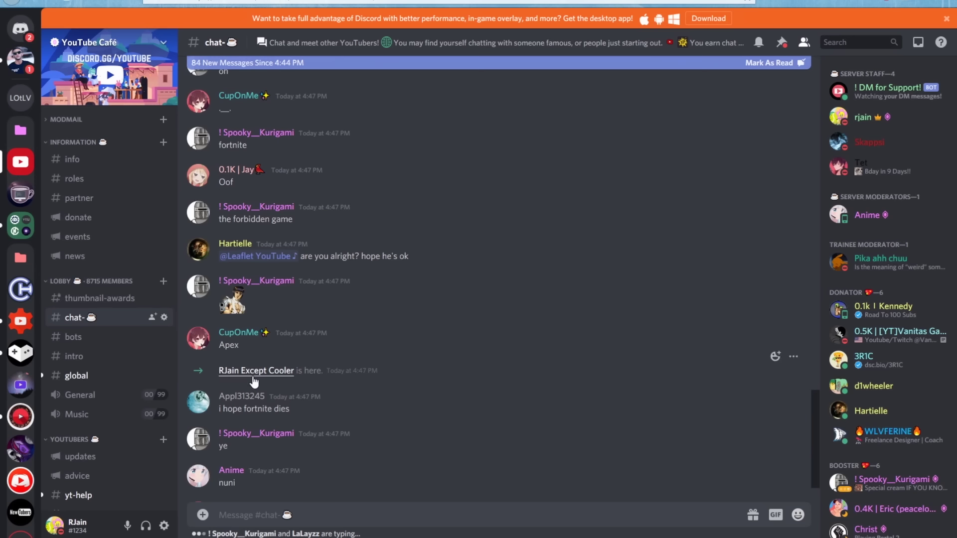
left_click(253, 377)
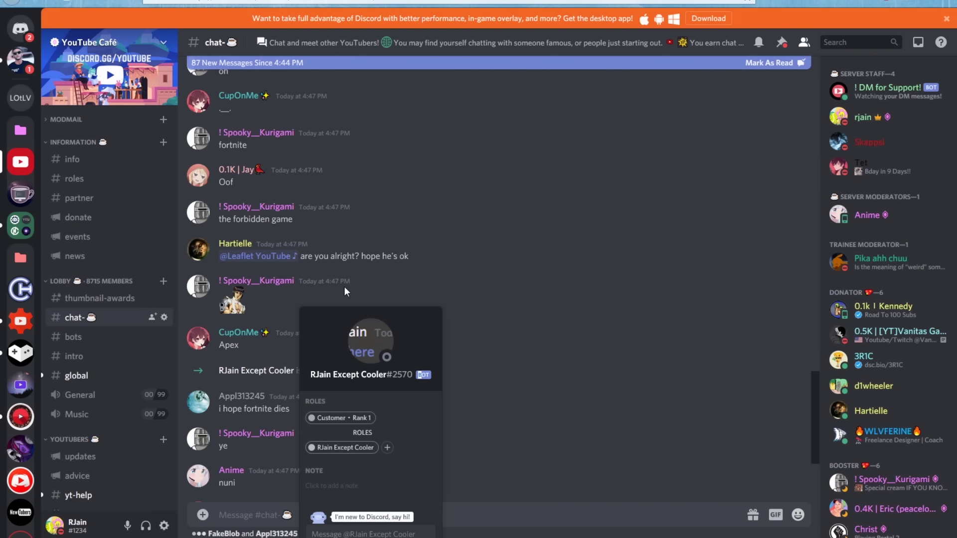
Step: Search the member list in the YouTube Café server settings for the new bot's name
left_click(116, 100)
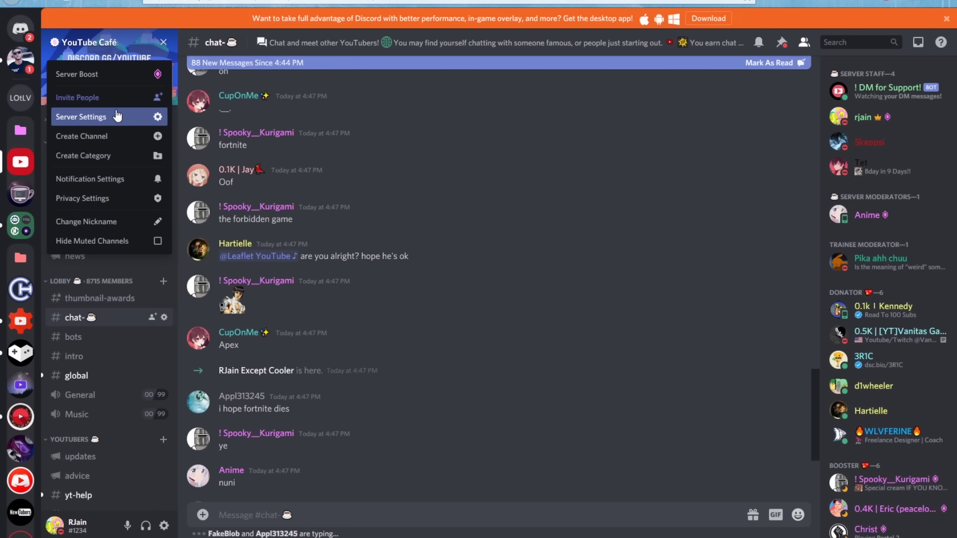
left_click(80, 124)
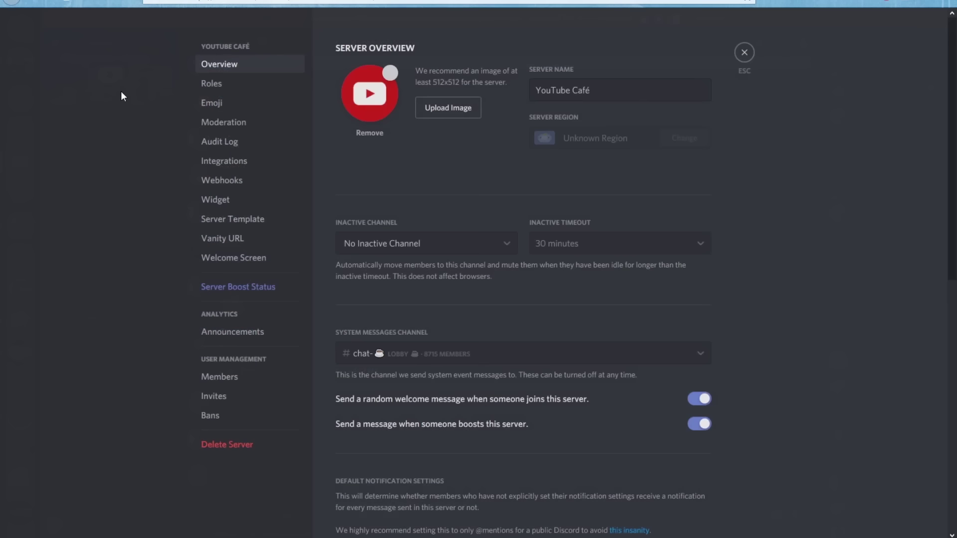
left_click(246, 375)
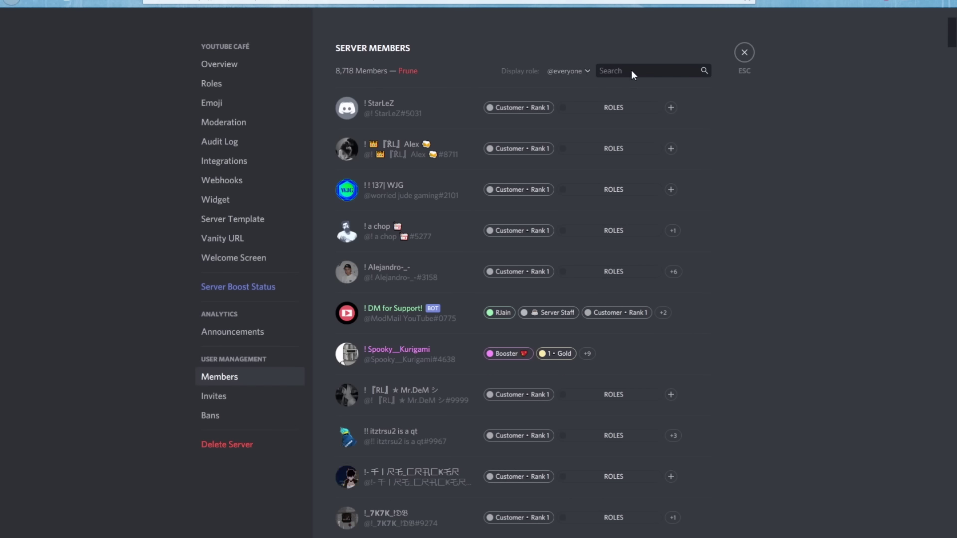
left_click(631, 73)
type("rjain except coo")
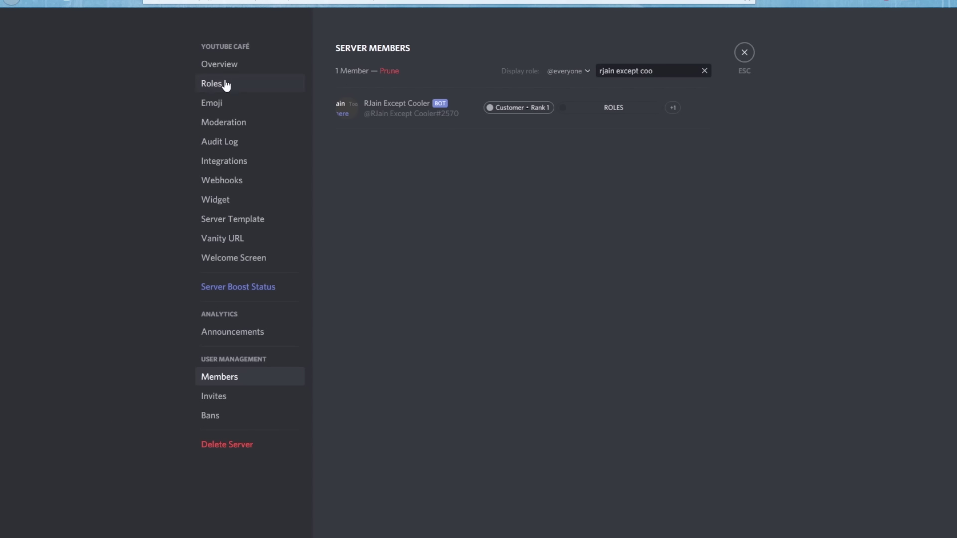
Step: Review the general permissions of the server's topmost role, including Administrator and Manage Server, and leave the server settings
left_click(207, 84)
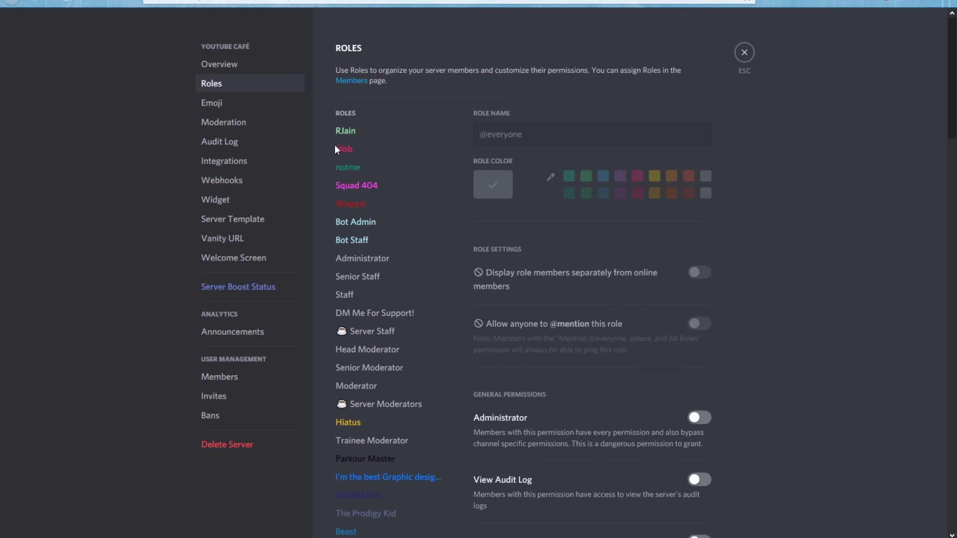
left_click(342, 134)
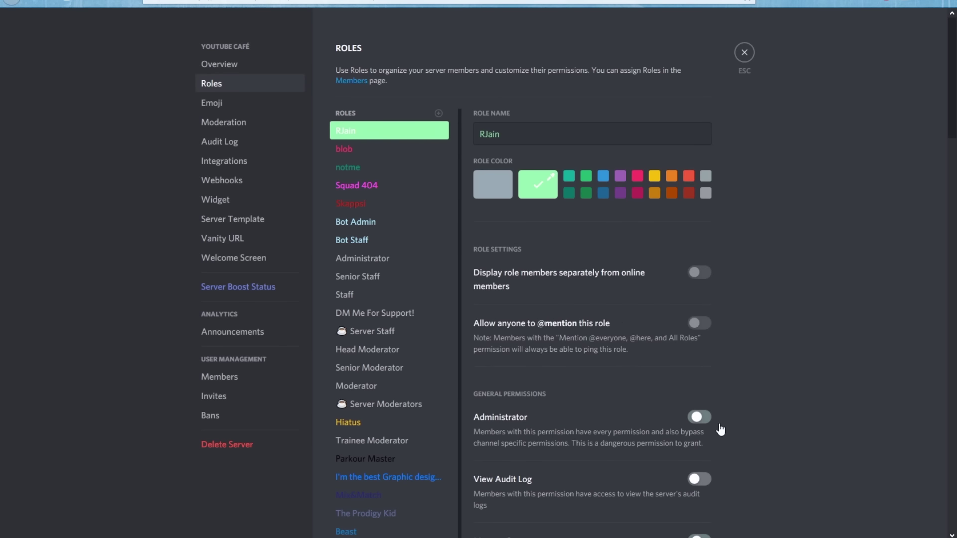
left_click(699, 417)
scroll(717, 414, "down", 3)
left_click(699, 374)
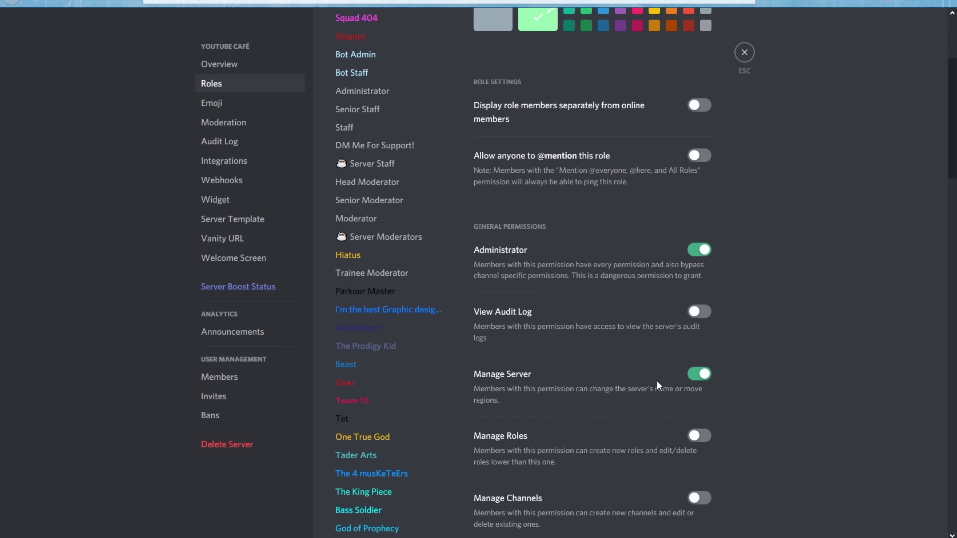
scroll(658, 382, "up", 3)
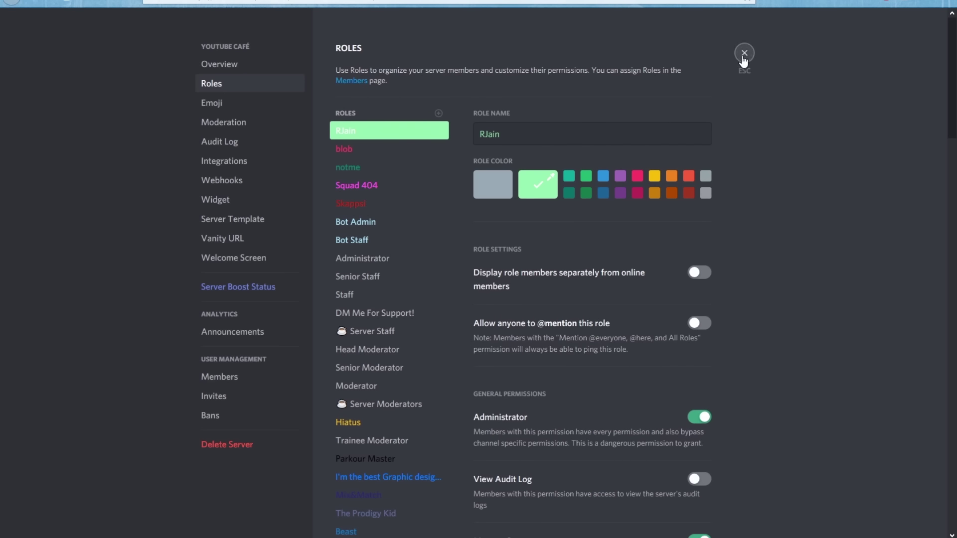
key("Escape")
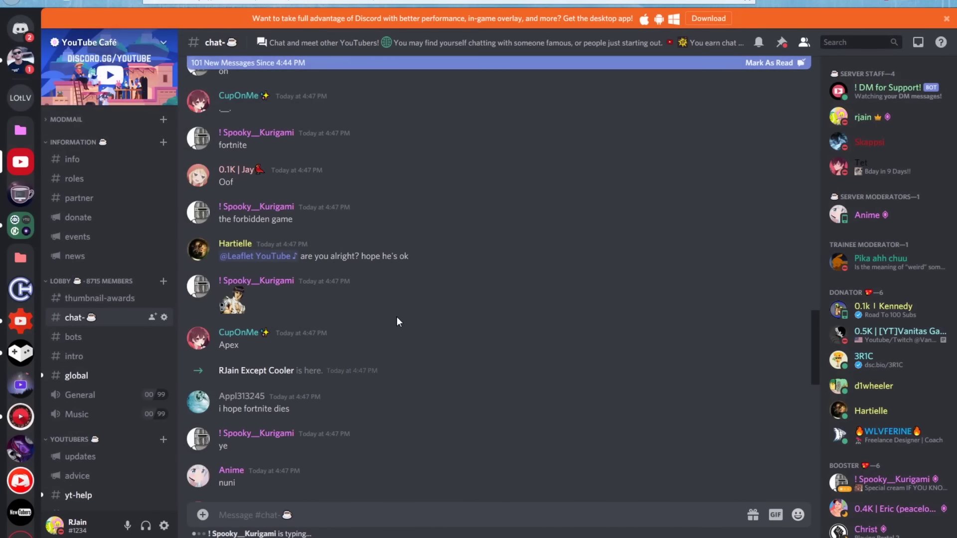
Step: Look through the chat channel's latest messages and view the bot's profile from the message that mentions it
scroll(279, 344, "down", 5)
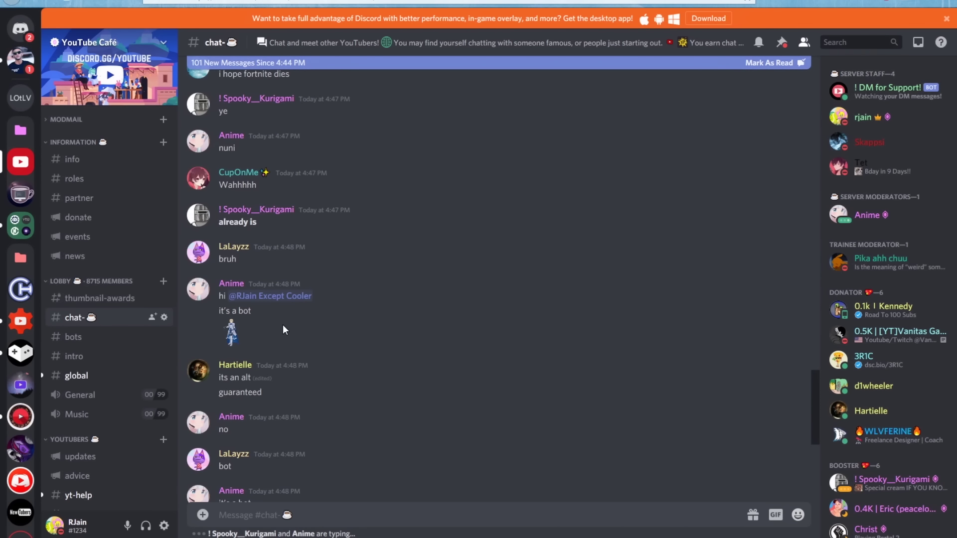
scroll(283, 327, "down", 5)
scroll(283, 323, "up", 6)
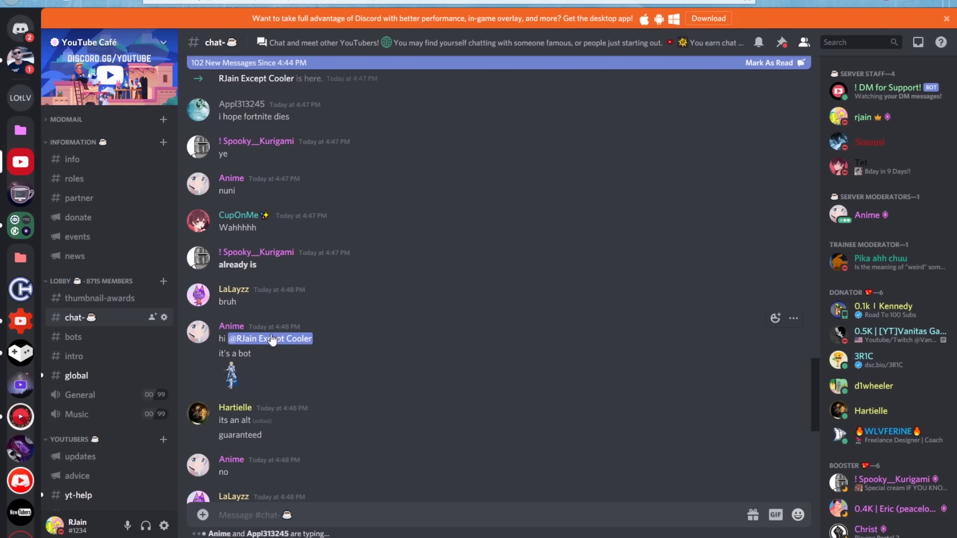
left_click(272, 340)
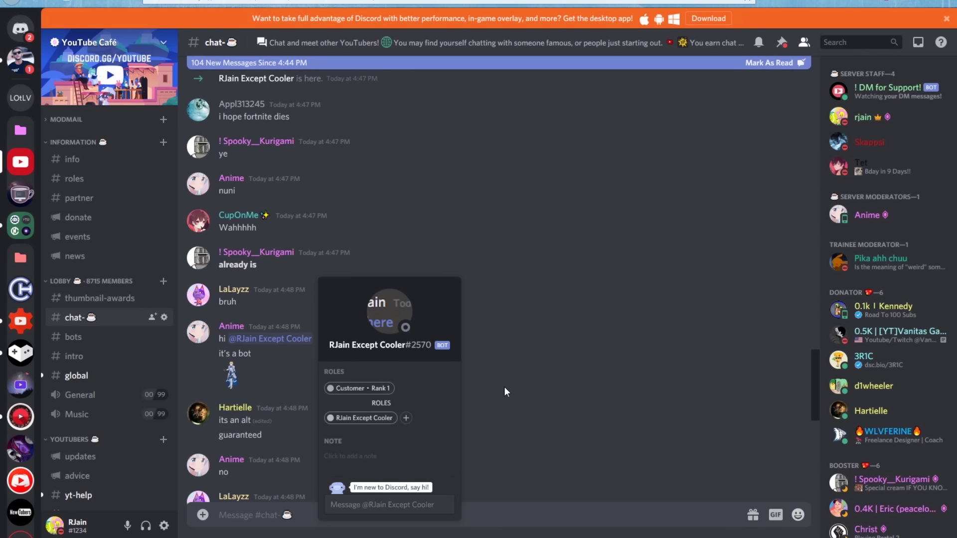
scroll(523, 388, "down", 6)
left_click(522, 387)
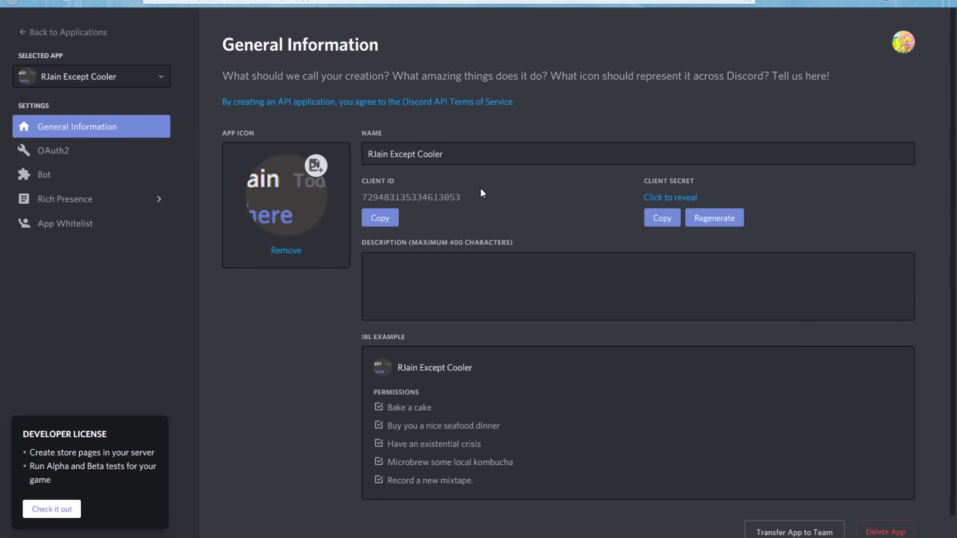
Step: Copy the bot's token from the application's Bot settings in the Developer Portal
left_click(41, 174)
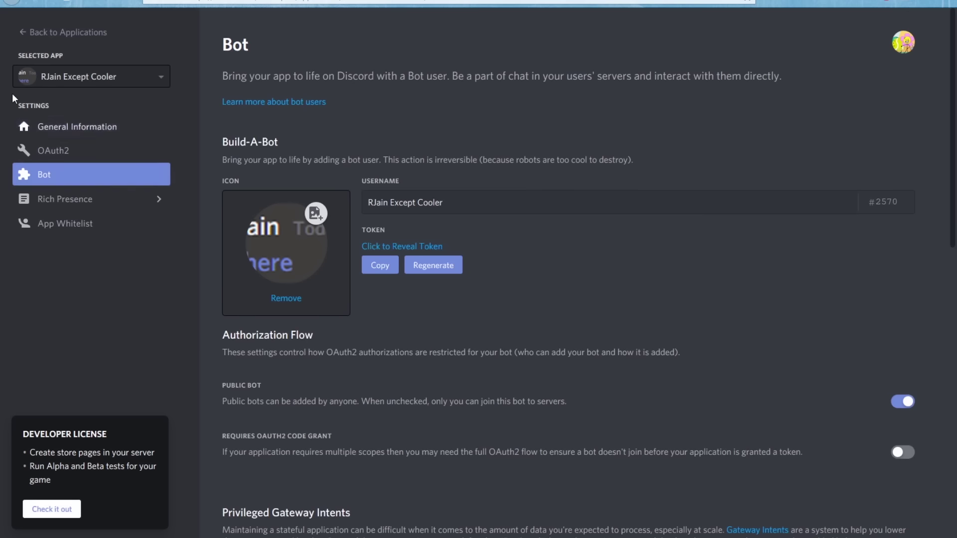
left_click(379, 266)
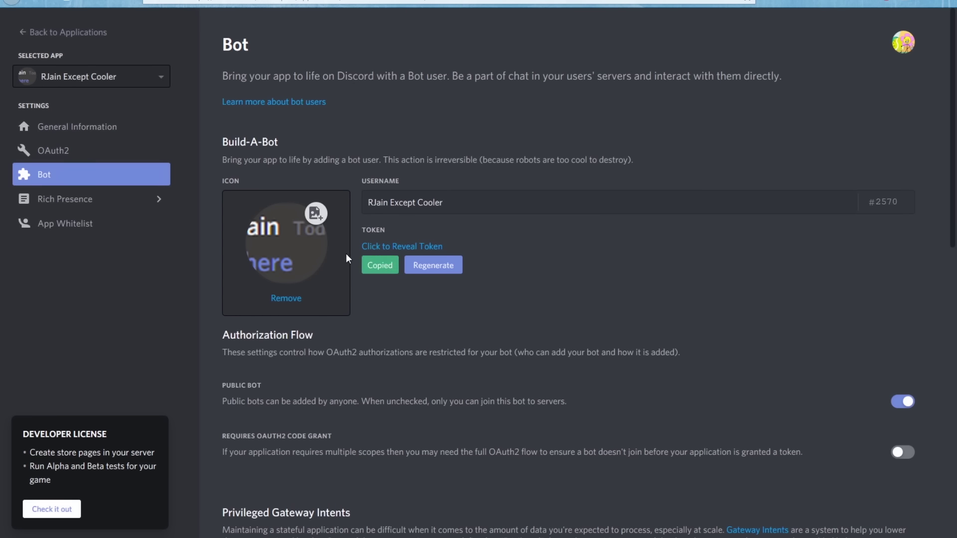
left_click(383, 270)
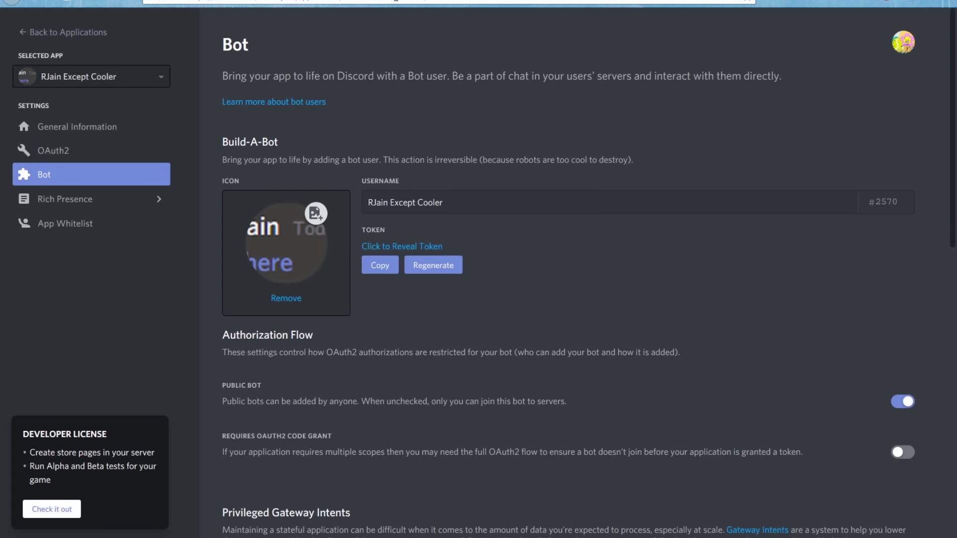
Step: Go to the botclient.tk website in the browser
left_click(395, 1)
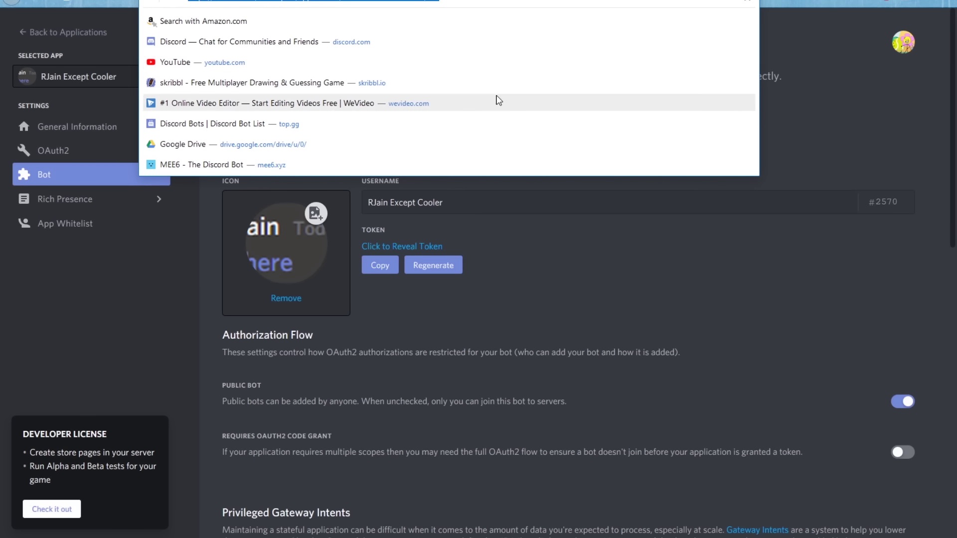
type("tclient.tk")
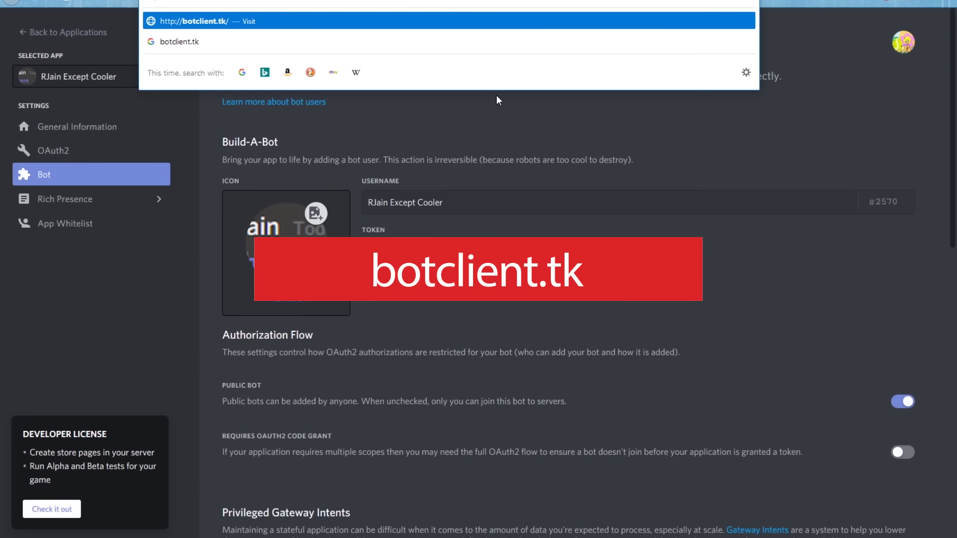
key("Return")
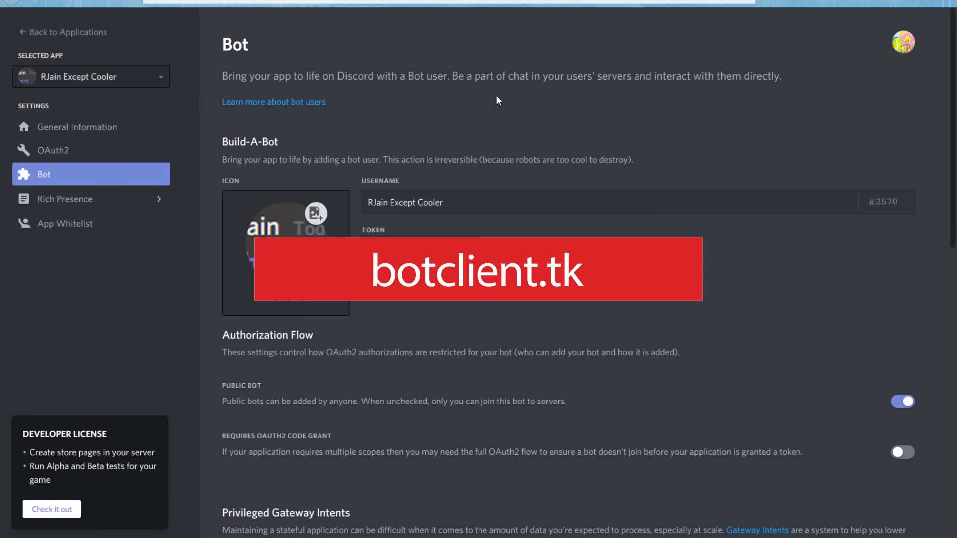
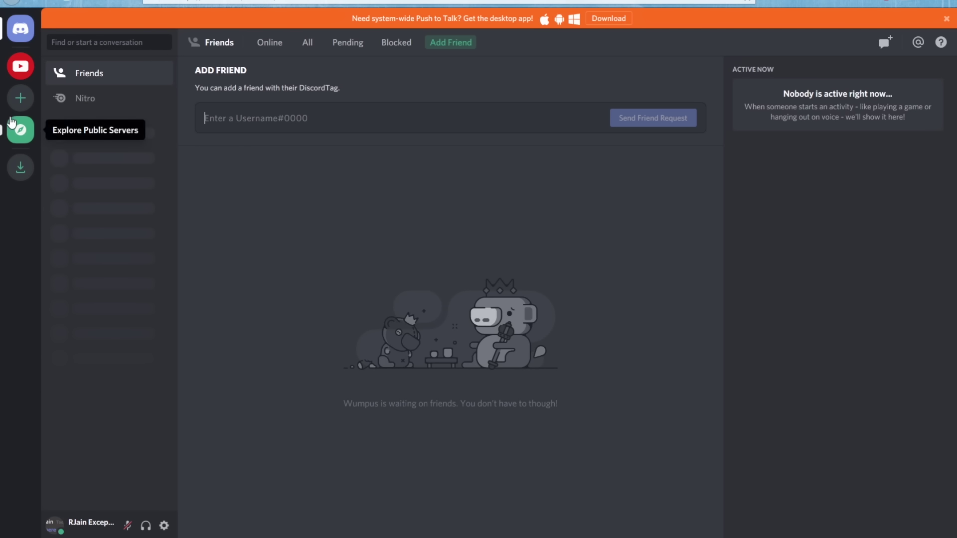
Step: Open the YouTube Café server in the bot client and send the :YTverified: emoji as the bot in the chat channel
left_click(20, 72)
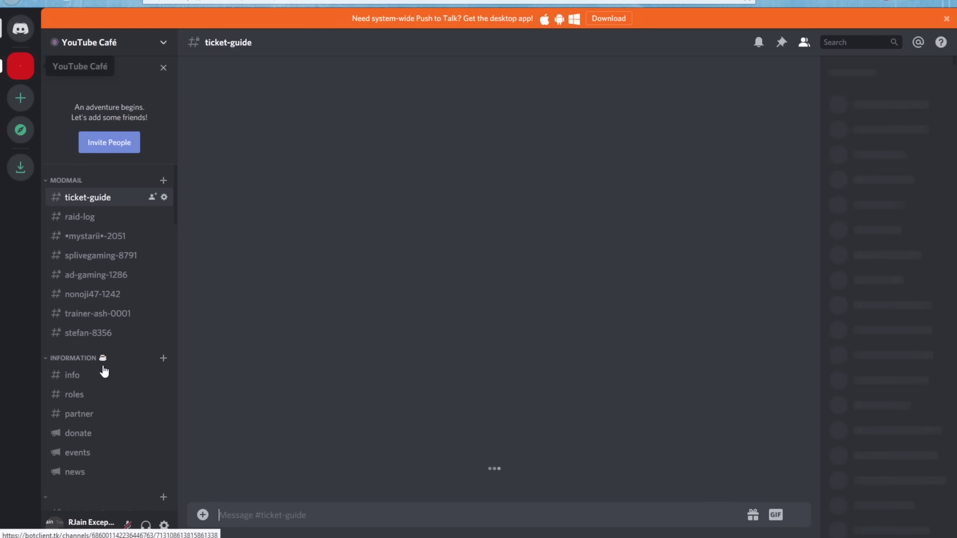
scroll(104, 370, "down", 3)
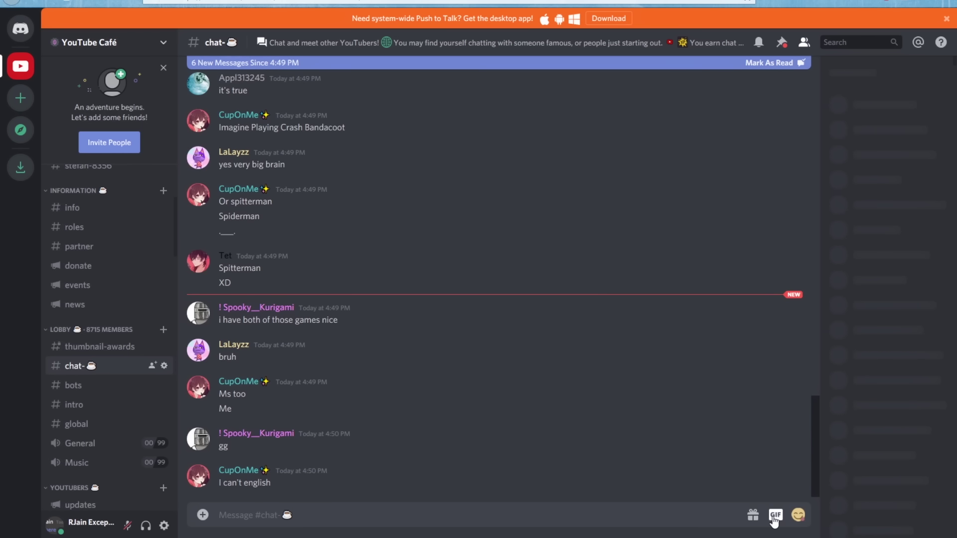
left_click(799, 516)
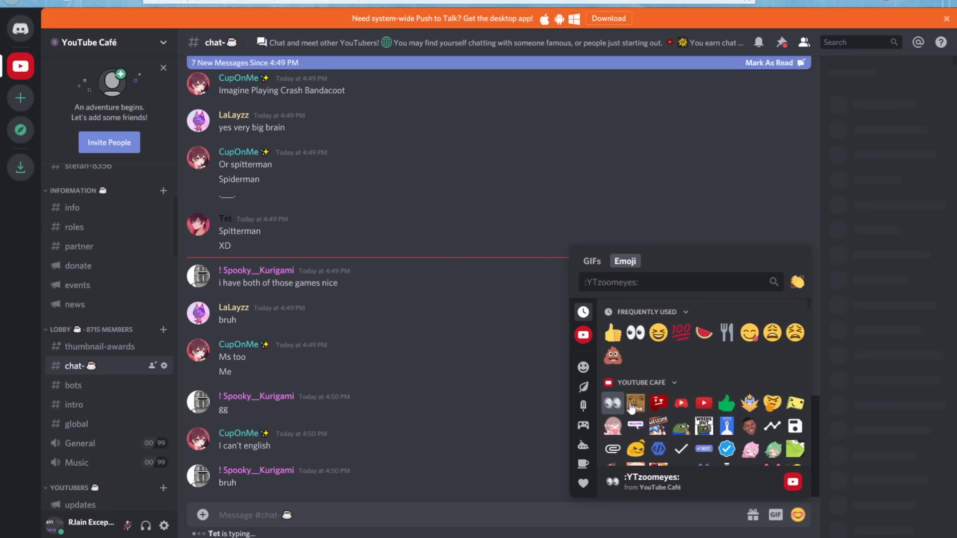
scroll(726, 379, "down", 2)
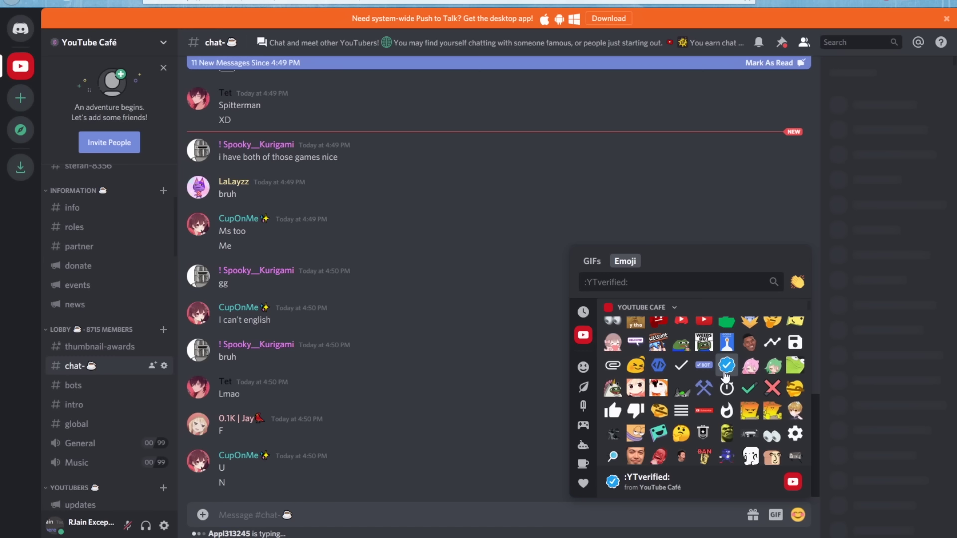
left_click(726, 374)
key("Return")
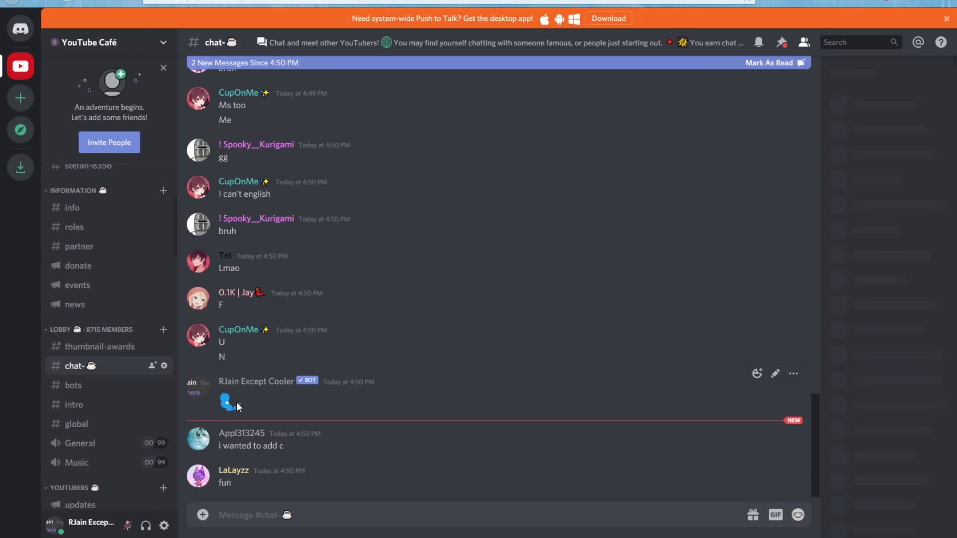